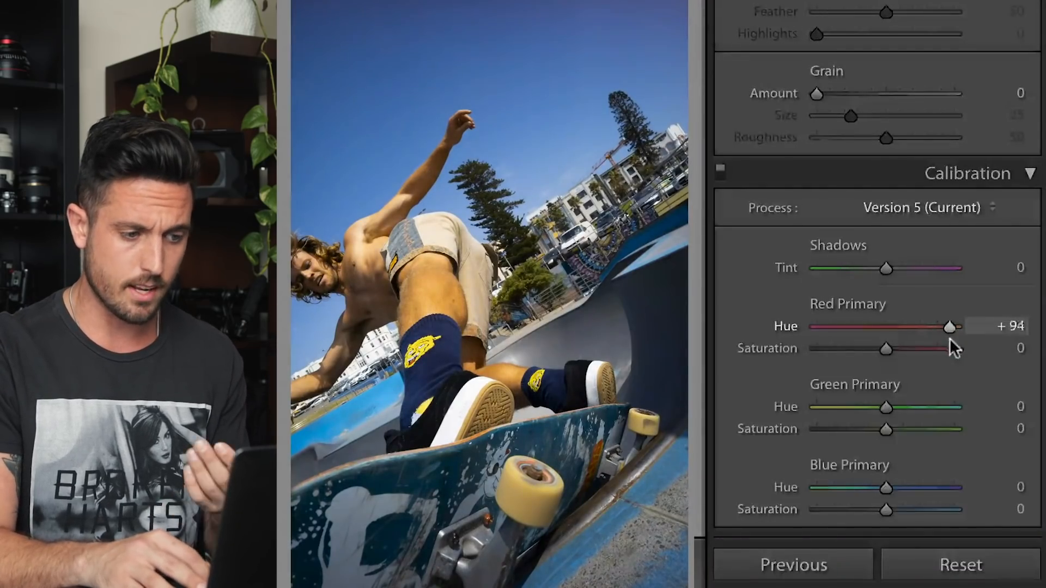
{"action": "left_click_drag", "start_coordinate": [864, 481], "coordinate": [809, 489]}
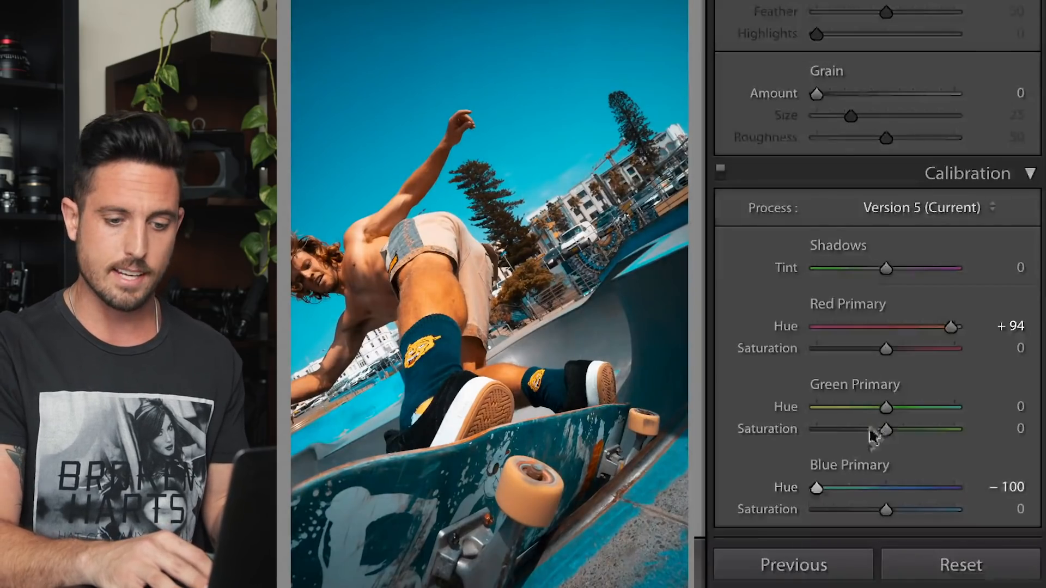
{"action": "left_click_drag", "start_coordinate": [885, 410], "coordinate": [856, 414]}
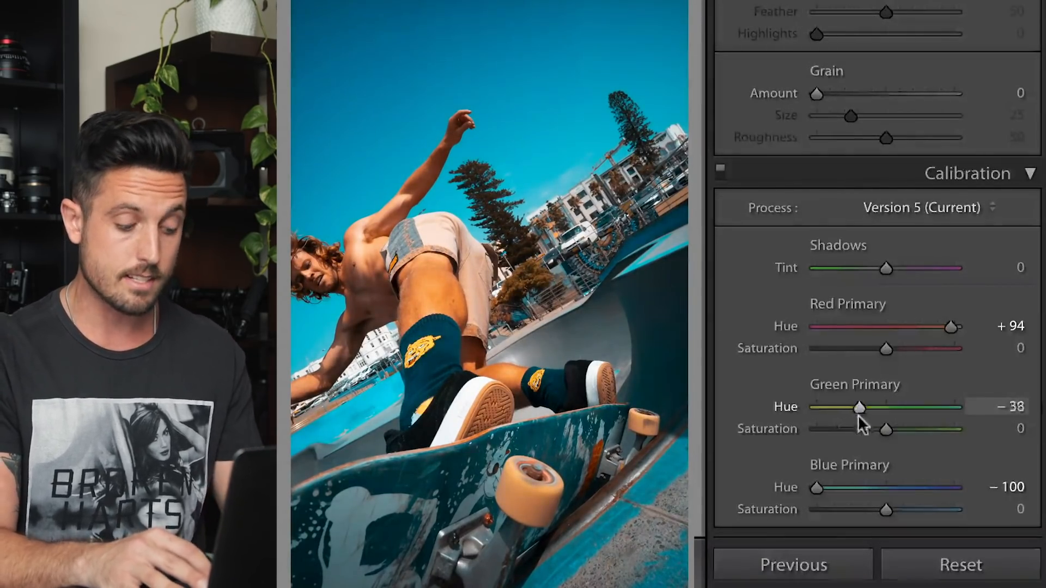
{"action": "left_click", "coordinate": [934, 553]}
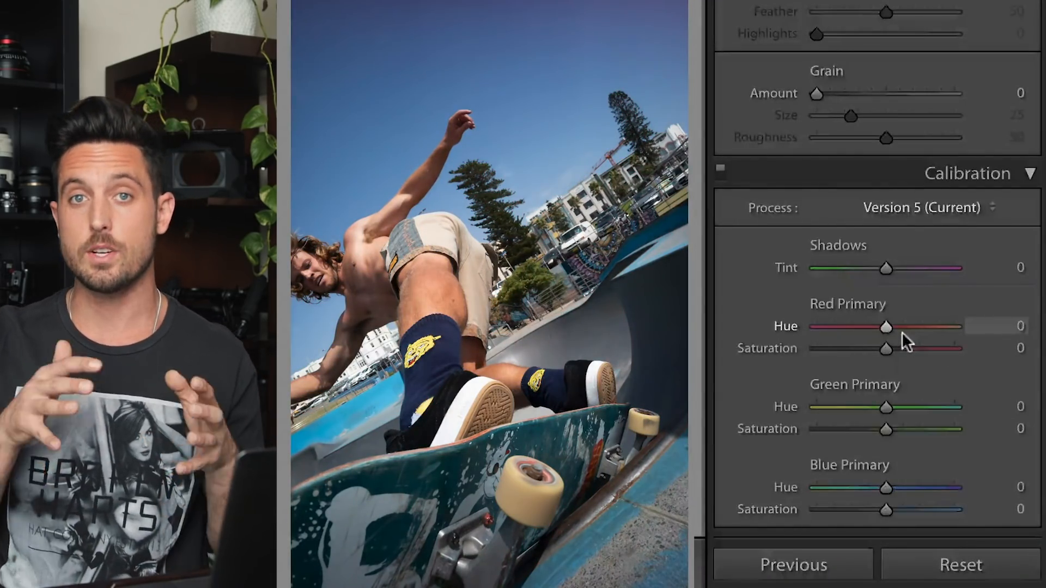
In Calibration, set Red Primary hue +34 and saturation +45, Green Primary hue +80 and saturation −14, and Blue Primary hue −9
{"action": "left_click_drag", "start_coordinate": [901, 332], "coordinate": [907, 331]}
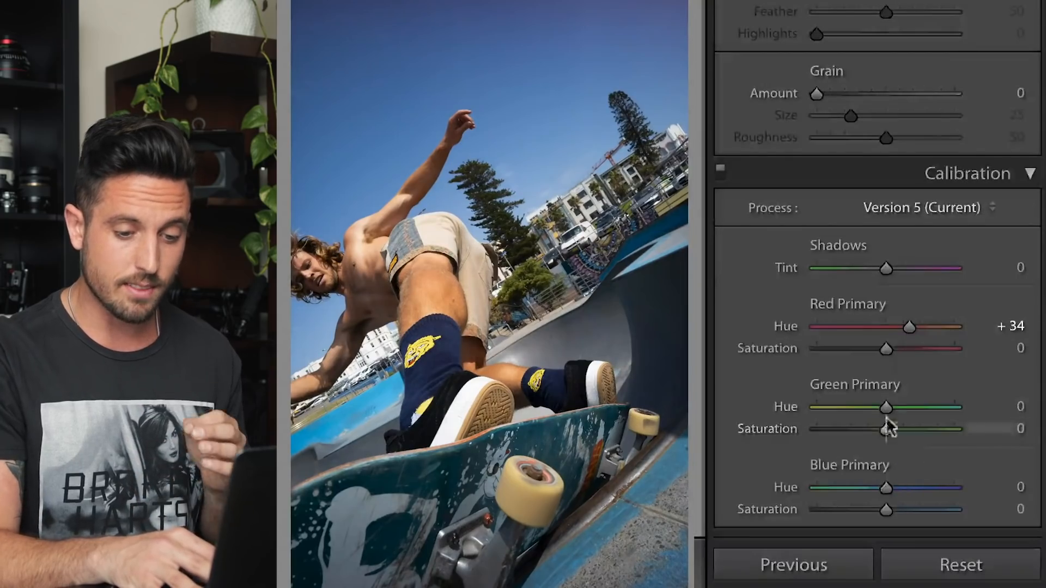
{"action": "left_click_drag", "start_coordinate": [885, 407], "coordinate": [938, 410]}
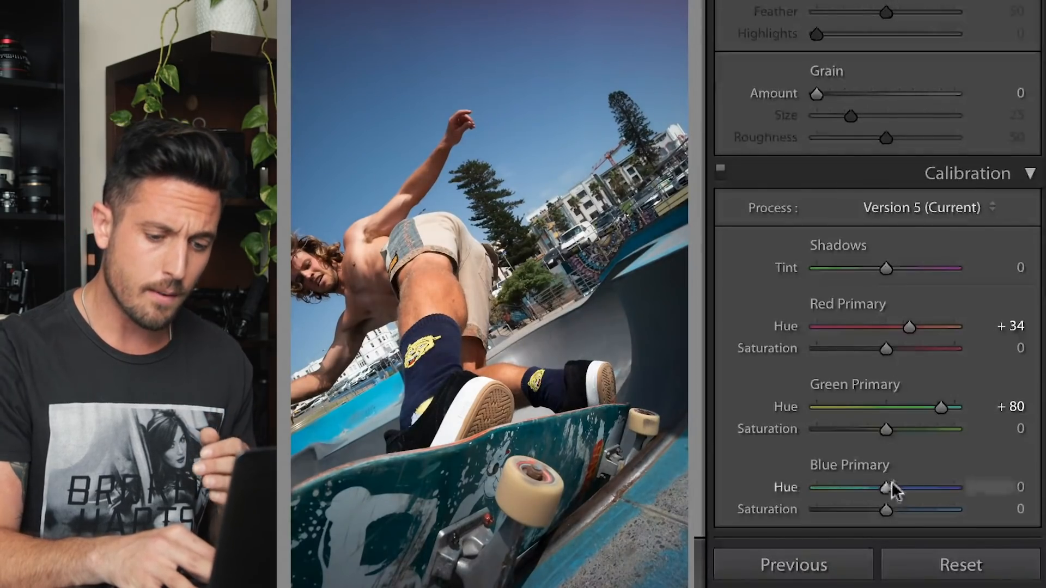
{"action": "left_click_drag", "start_coordinate": [886, 488], "coordinate": [880, 488]}
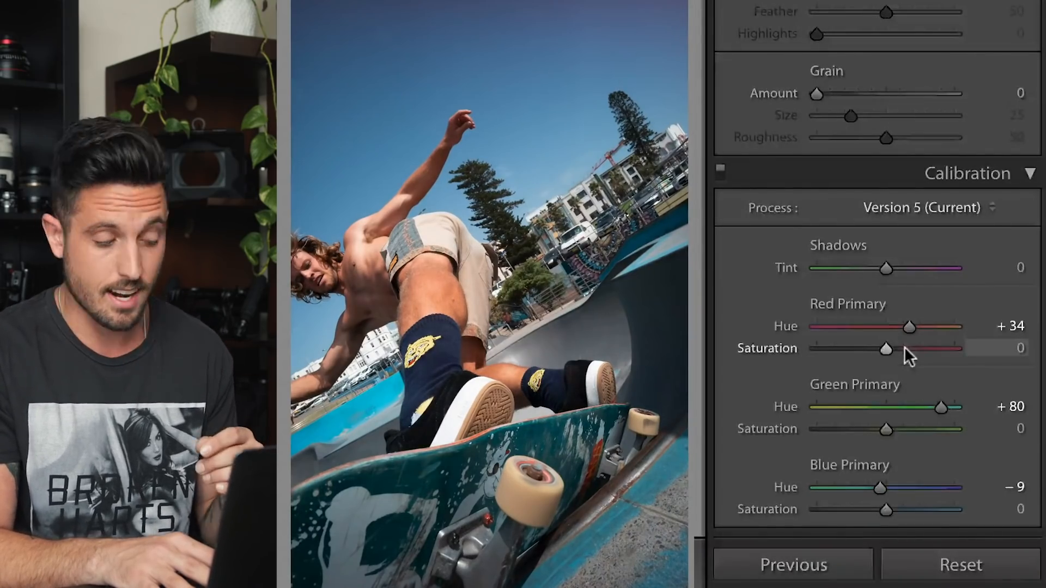
{"action": "left_click_drag", "start_coordinate": [904, 348], "coordinate": [915, 349]}
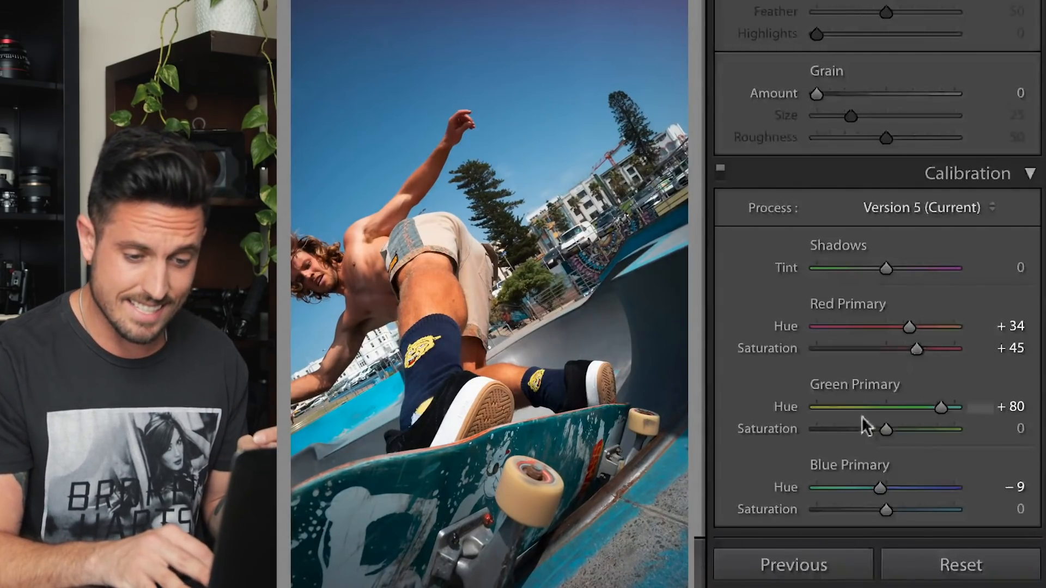
{"action": "left_click_drag", "start_coordinate": [884, 428], "coordinate": [875, 429]}
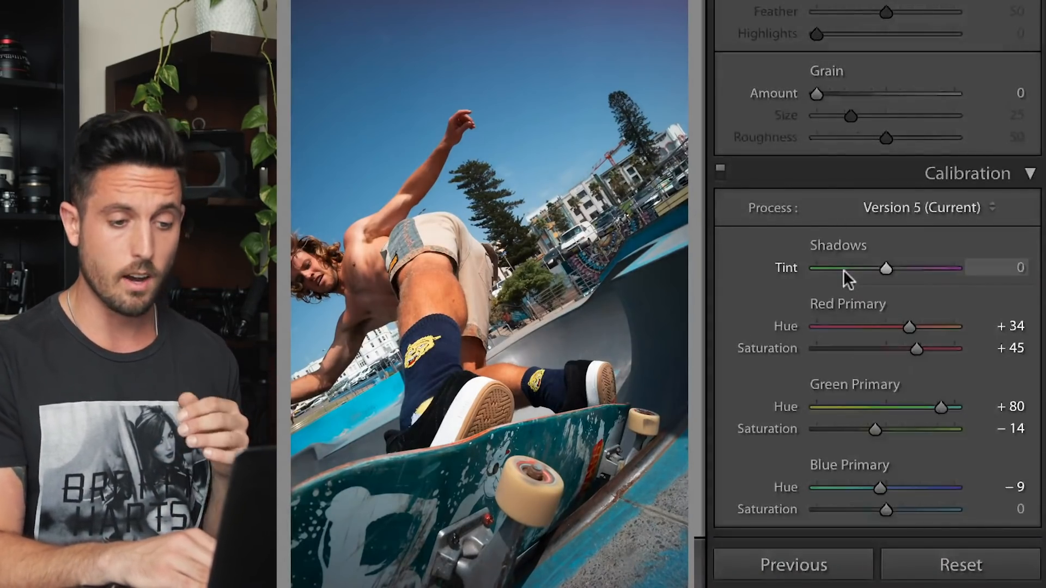
Anchor the highlights and midtones of the RGB tone curve, then raise its black end for faded shadows
{"action": "scroll", "coordinate": [843, 270], "scroll_direction": "up", "scroll_amount": 5}
{"action": "scroll", "coordinate": [843, 270], "scroll_direction": "up", "scroll_amount": 15}
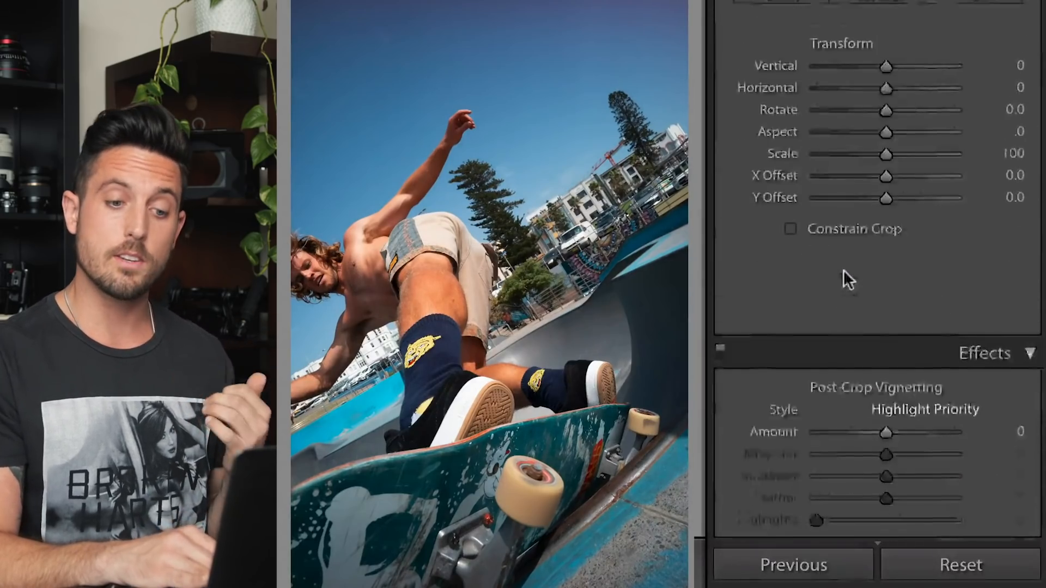
{"action": "scroll", "coordinate": [844, 270], "scroll_direction": "up", "scroll_amount": 8}
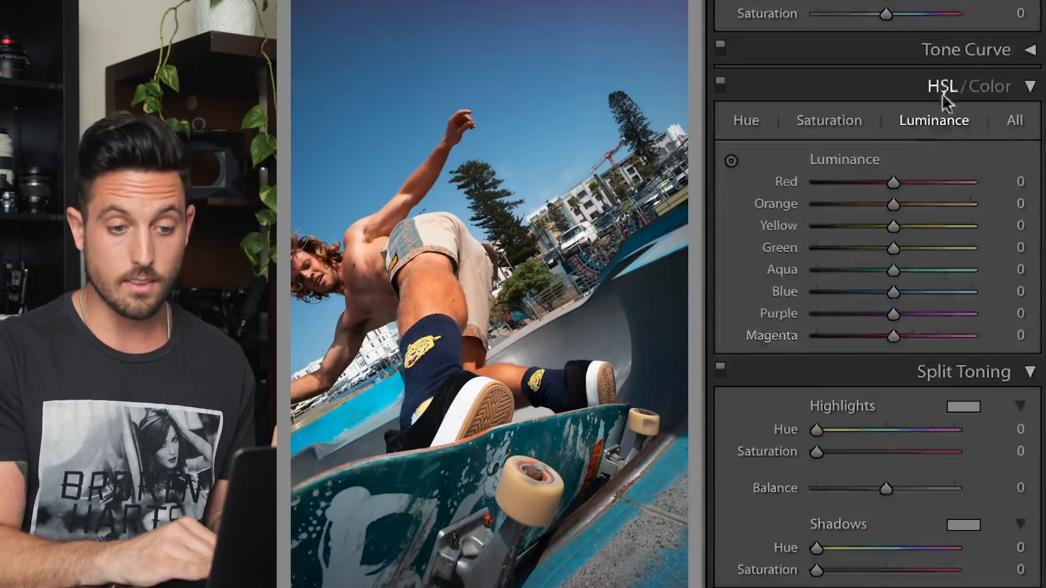
{"action": "left_click", "coordinate": [979, 57]}
{"action": "left_click", "coordinate": [937, 385]}
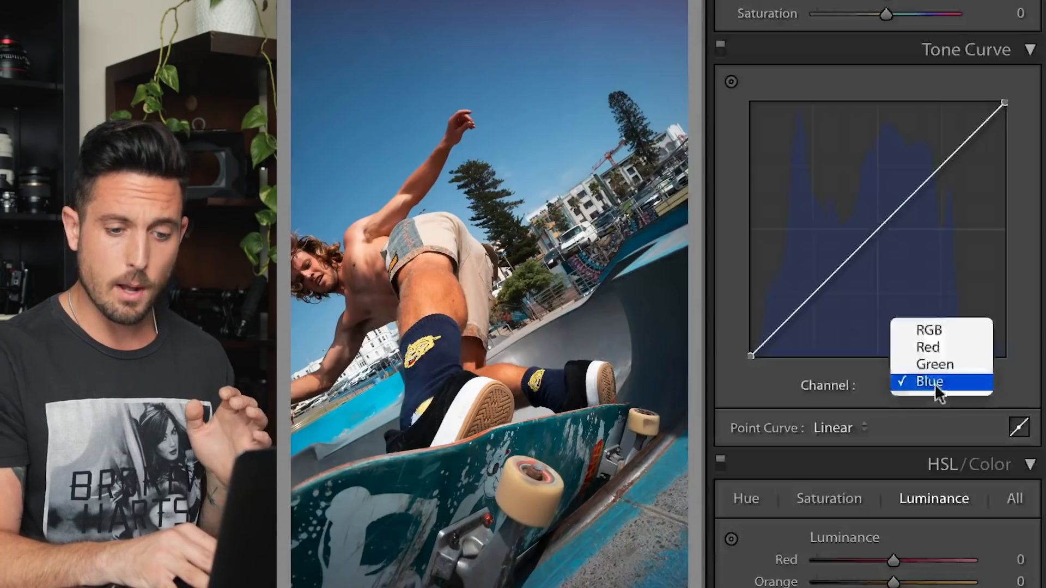
{"action": "left_click", "coordinate": [936, 331]}
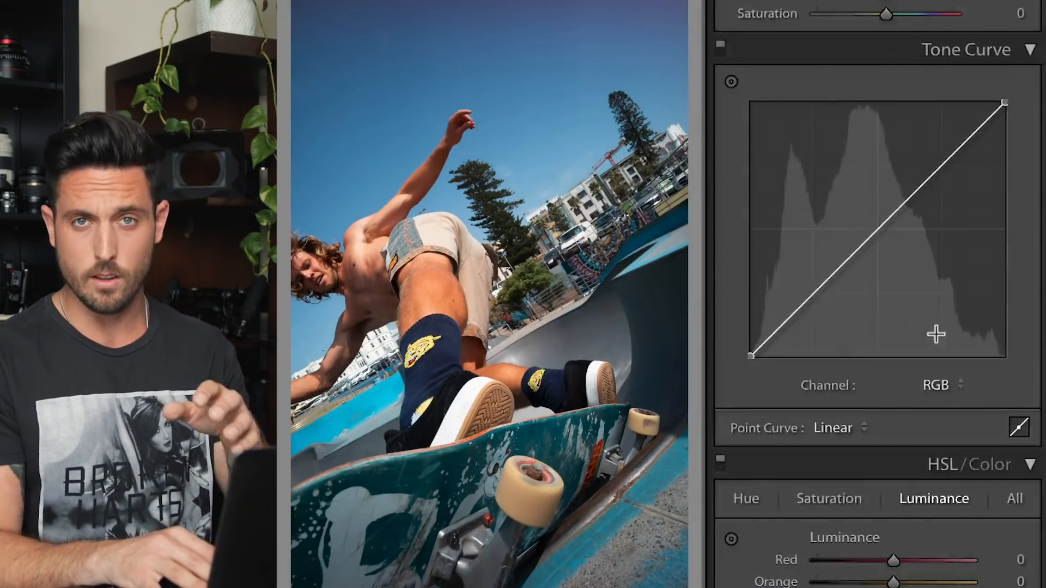
{"action": "left_click", "coordinate": [949, 157]}
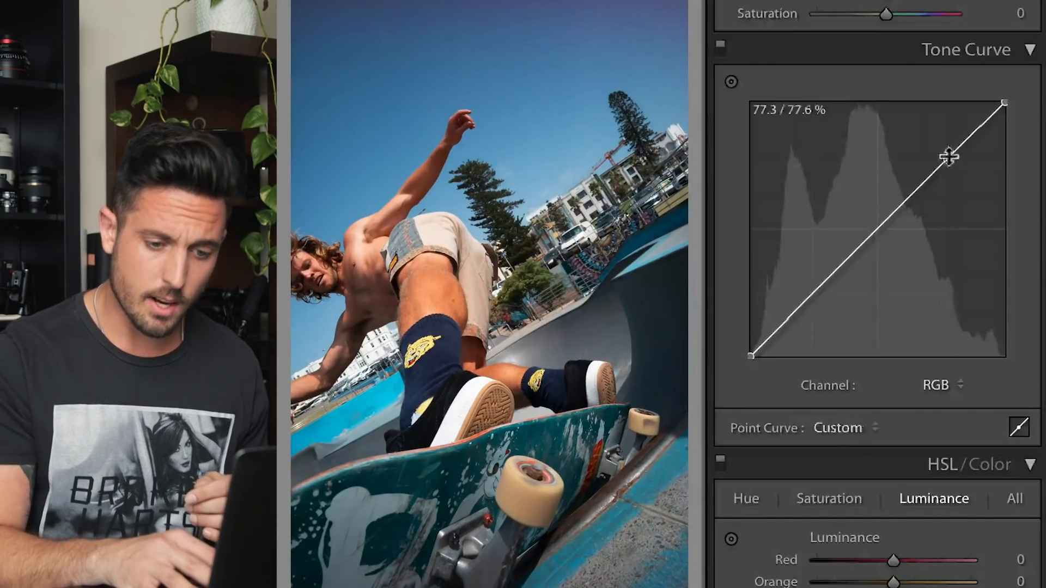
{"action": "left_click", "coordinate": [872, 230]}
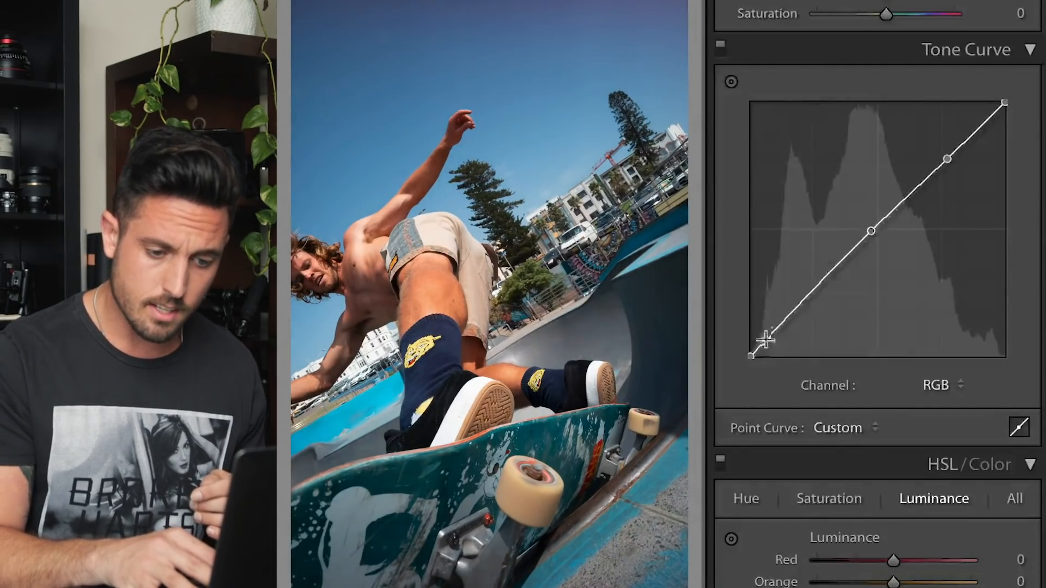
{"action": "left_click_drag", "start_coordinate": [751, 354], "coordinate": [769, 315]}
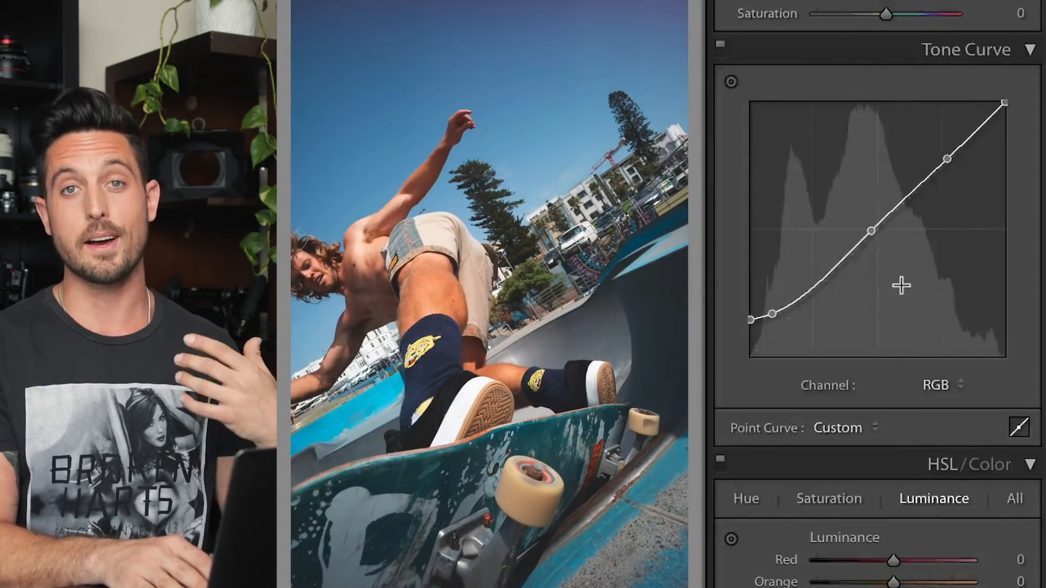
Shape the red channel's tone curve into a strong S by raising its highlights and lowering its shadows
{"action": "left_click", "coordinate": [935, 391]}
{"action": "left_click", "coordinate": [949, 395]}
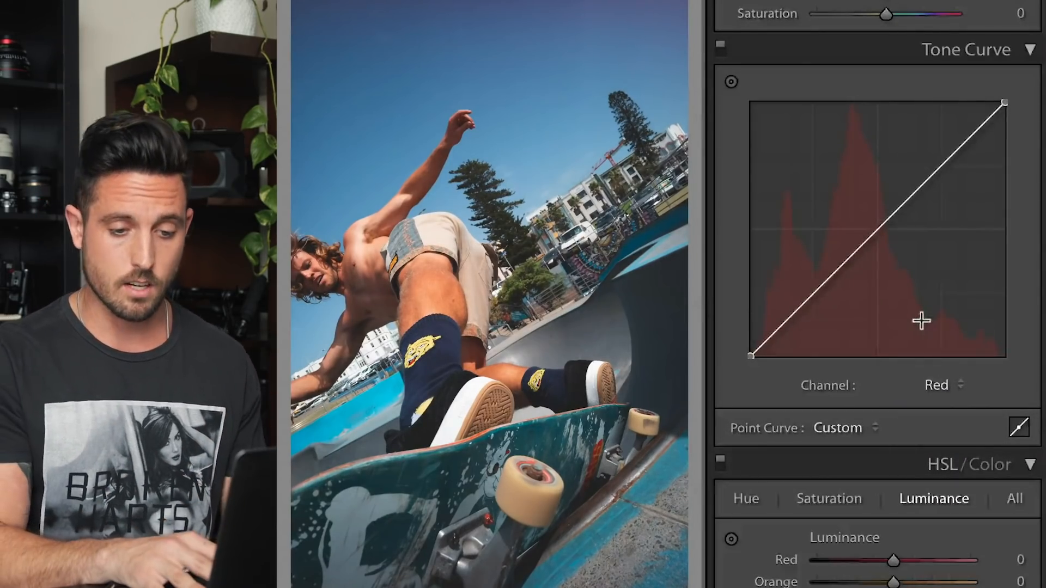
{"action": "left_click_drag", "start_coordinate": [931, 171], "coordinate": [918, 151]}
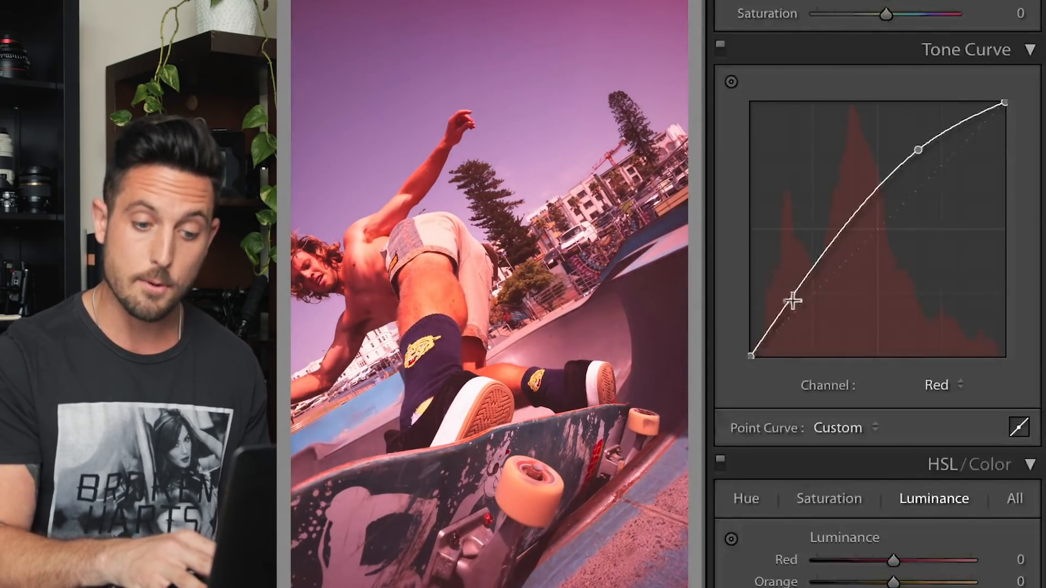
{"action": "left_click_drag", "start_coordinate": [793, 306], "coordinate": [815, 334]}
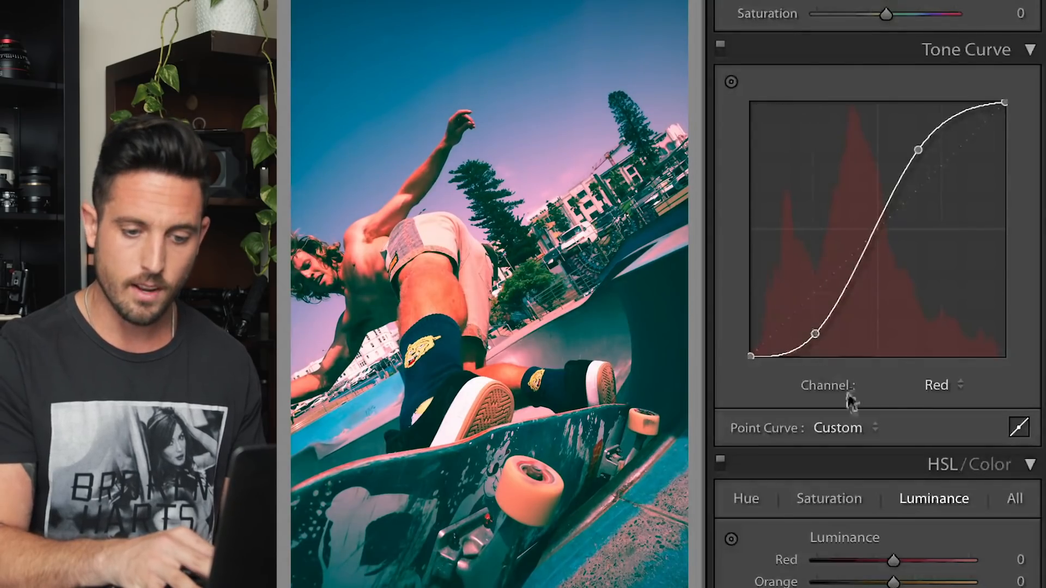
Give the green channel's tone curve a similar S shape with lifted highlights and darkened shadows
{"action": "left_click", "coordinate": [932, 391]}
{"action": "left_click", "coordinate": [933, 399]}
{"action": "left_click_drag", "start_coordinate": [947, 168], "coordinate": [925, 137]}
{"action": "left_click_drag", "start_coordinate": [788, 308], "coordinate": [800, 331]}
Form an S-curve on the blue channel with raised highlights and lowered shadows, then fine-tune its highlight point slightly downward
{"action": "left_click", "coordinate": [922, 390]}
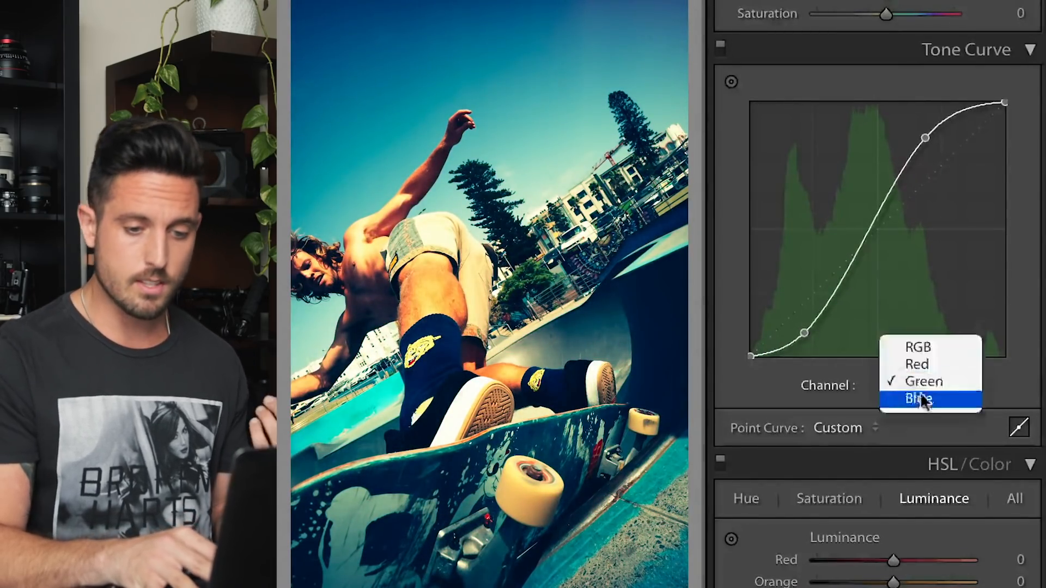
{"action": "left_click", "coordinate": [923, 399]}
{"action": "left_click_drag", "start_coordinate": [937, 165], "coordinate": [920, 143]}
{"action": "left_click_drag", "start_coordinate": [782, 309], "coordinate": [796, 328]}
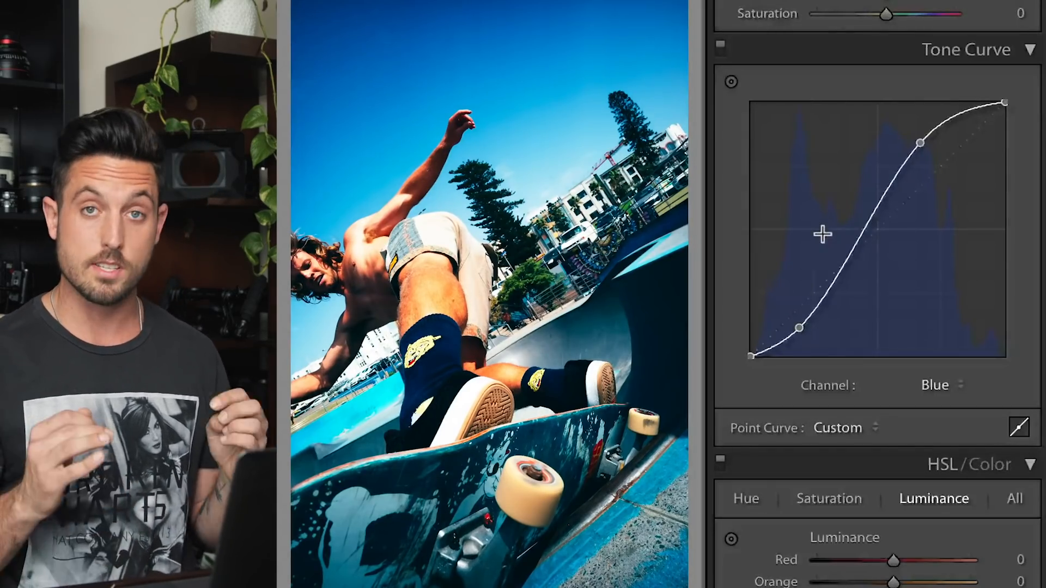
{"action": "key", "text": "ctrl+z"}
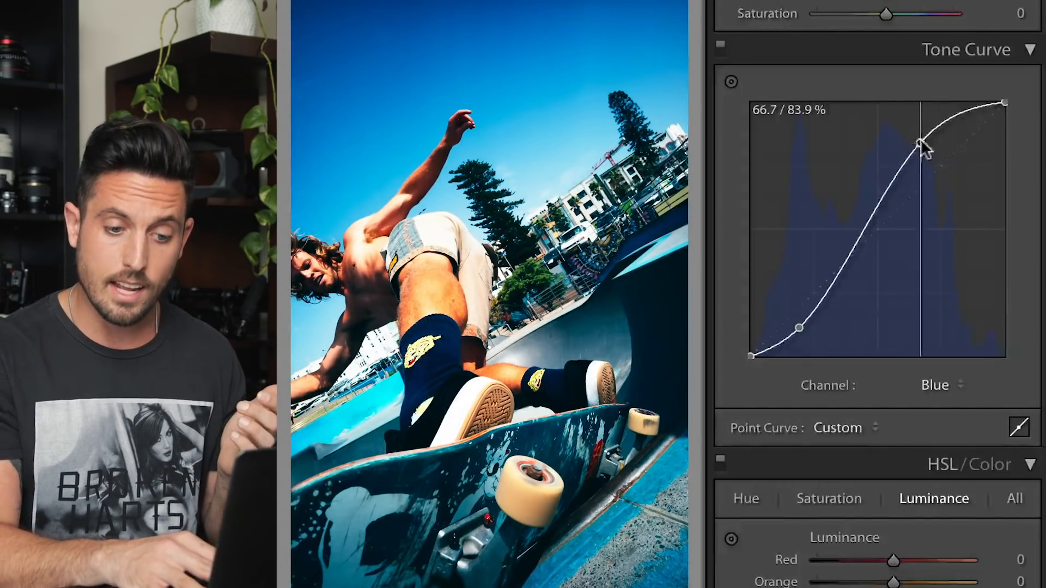
{"action": "left_click_drag", "start_coordinate": [920, 144], "coordinate": [924, 148]}
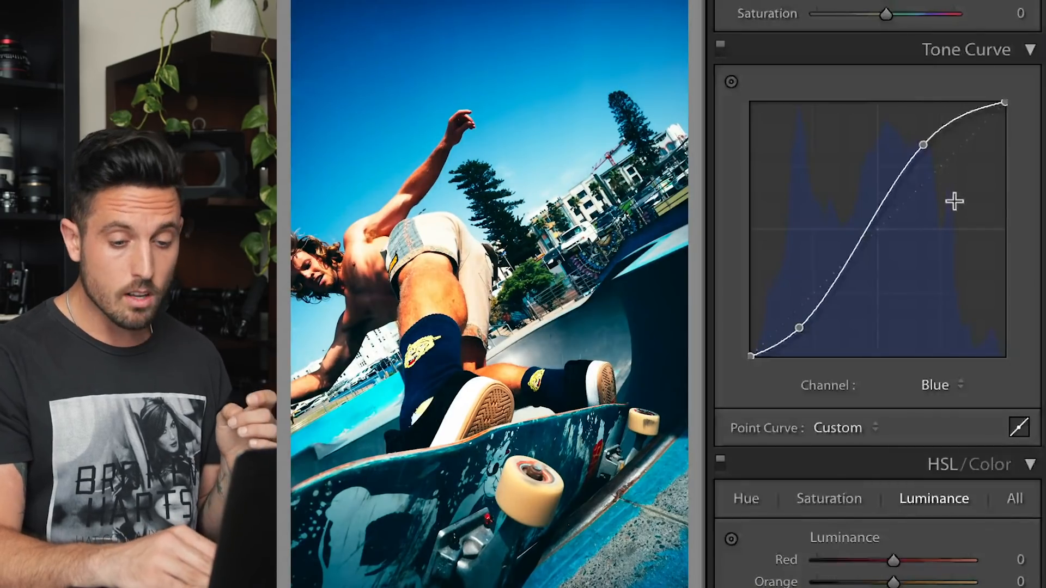
Warm the photo's white balance by setting the temperature to 6,532
{"action": "scroll", "coordinate": [954, 202], "scroll_direction": "down", "scroll_amount": 5}
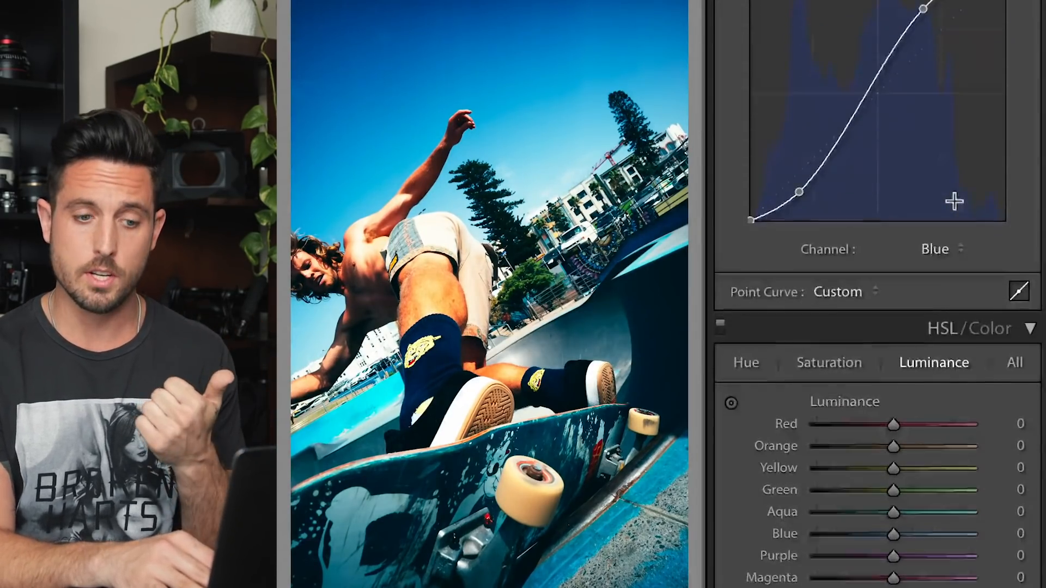
{"action": "scroll", "coordinate": [954, 201], "scroll_direction": "down", "scroll_amount": 3}
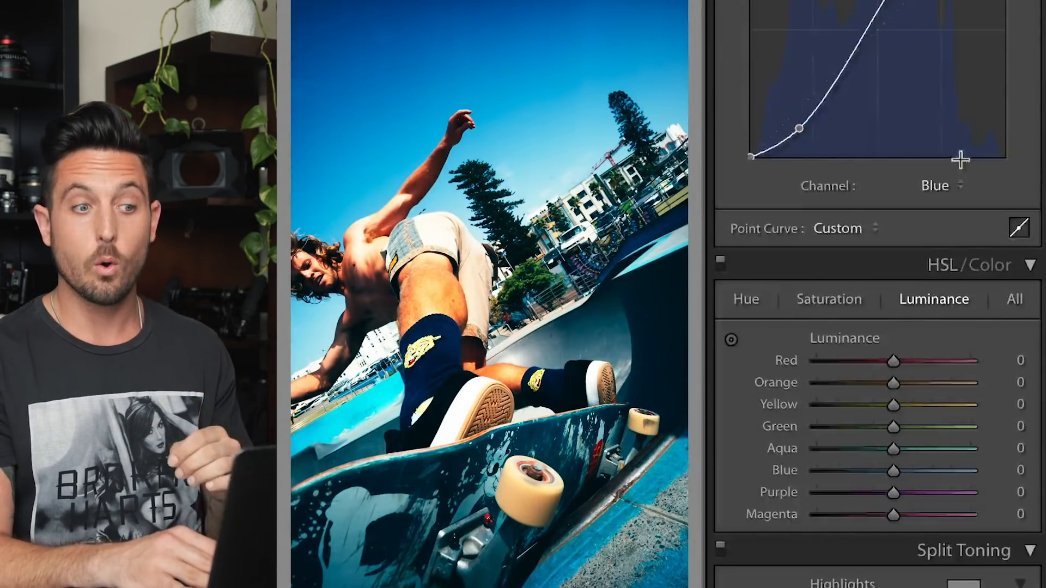
{"action": "scroll", "coordinate": [960, 160], "scroll_direction": "up", "scroll_amount": 15}
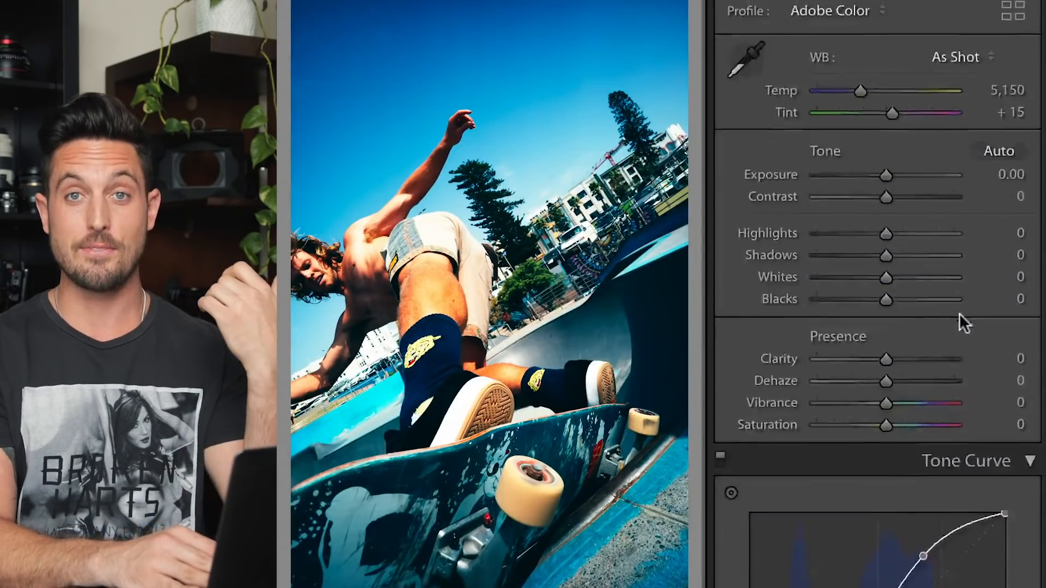
{"action": "scroll", "coordinate": [959, 310], "scroll_direction": "up", "scroll_amount": 3}
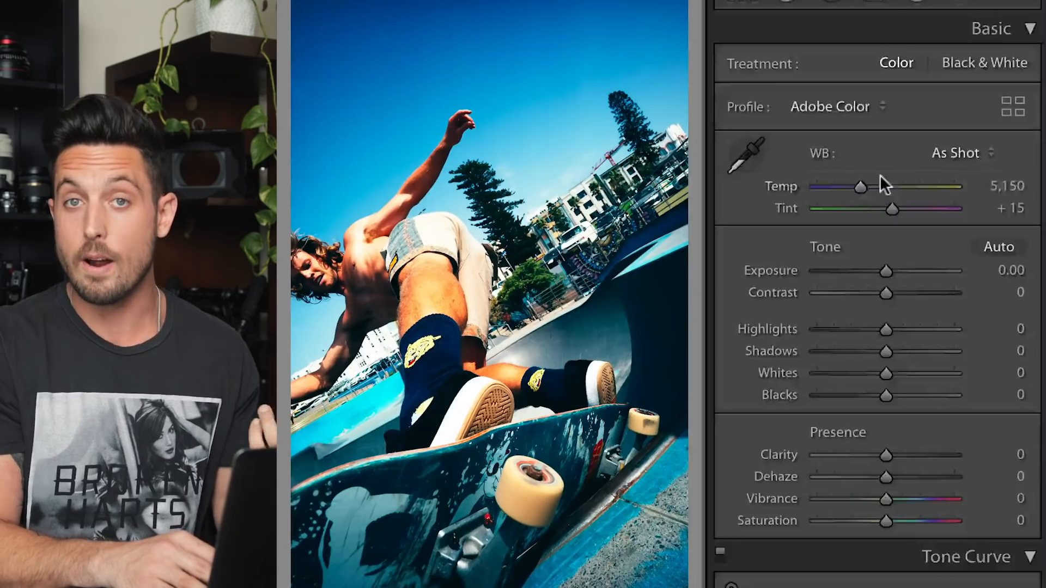
{"action": "left_click_drag", "start_coordinate": [864, 181], "coordinate": [884, 200]}
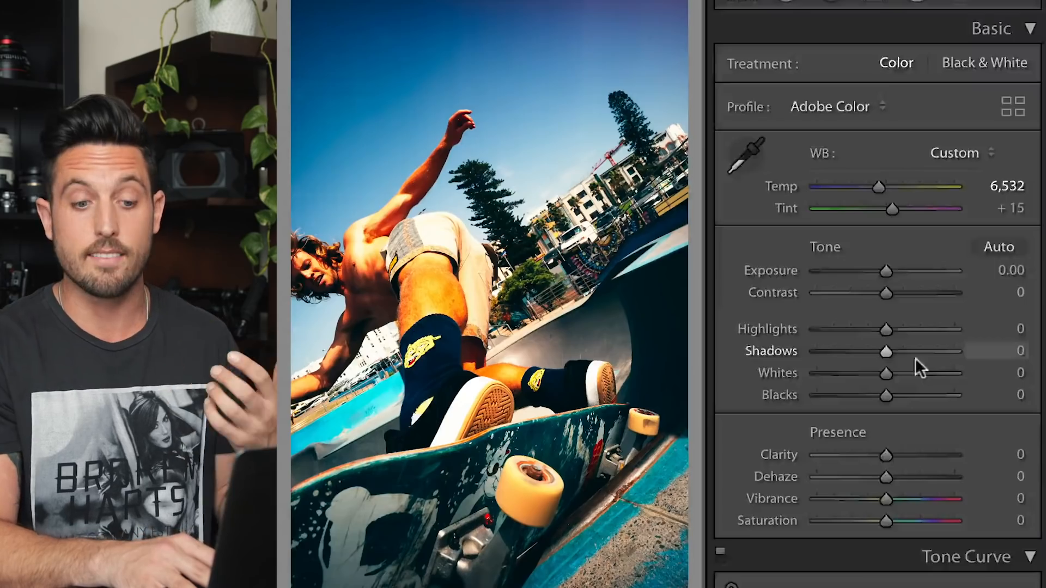
Recover the photo's tonal range with Shadows +88, Blacks +77, Whites −37 and Highlights −43
{"action": "left_click_drag", "start_coordinate": [914, 355], "coordinate": [945, 355]}
{"action": "left_click_drag", "start_coordinate": [886, 395], "coordinate": [936, 403]}
{"action": "left_click", "coordinate": [858, 374]}
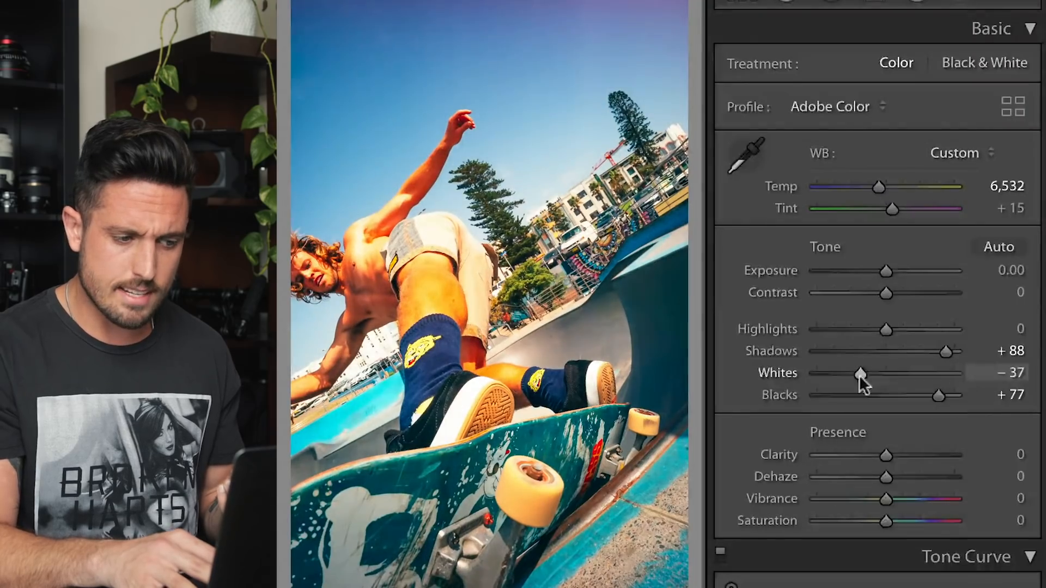
{"action": "left_click", "coordinate": [859, 329]}
{"action": "left_click_drag", "start_coordinate": [857, 329], "coordinate": [855, 329]}
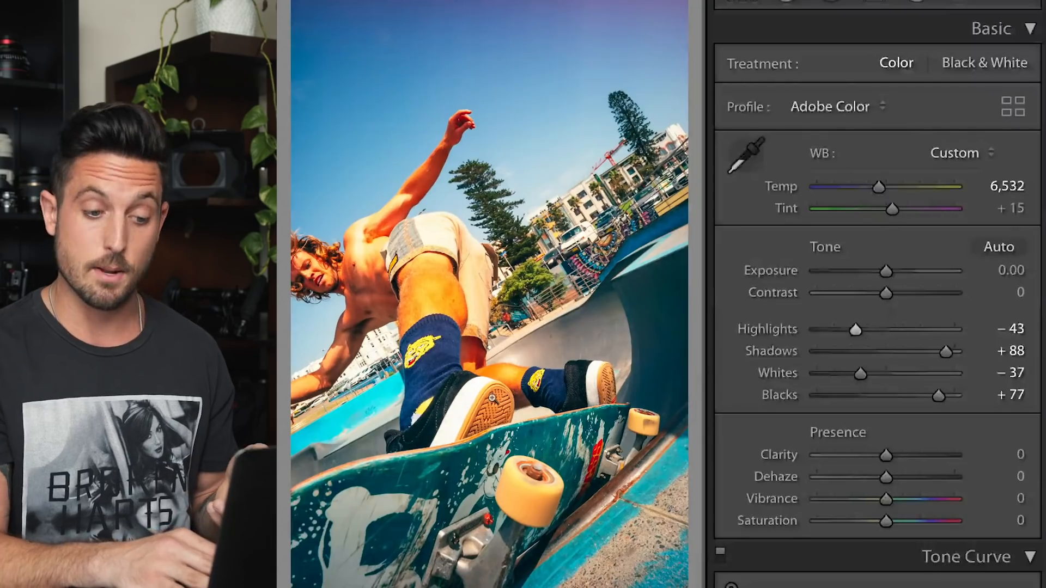
Compare the edited photo with its unedited version several times
{"action": "key", "text": "backslash"}
{"action": "key", "text": "backslash"}
{"action": "key", "text": "backslash"}
{"action": "key", "text": "backslash"}
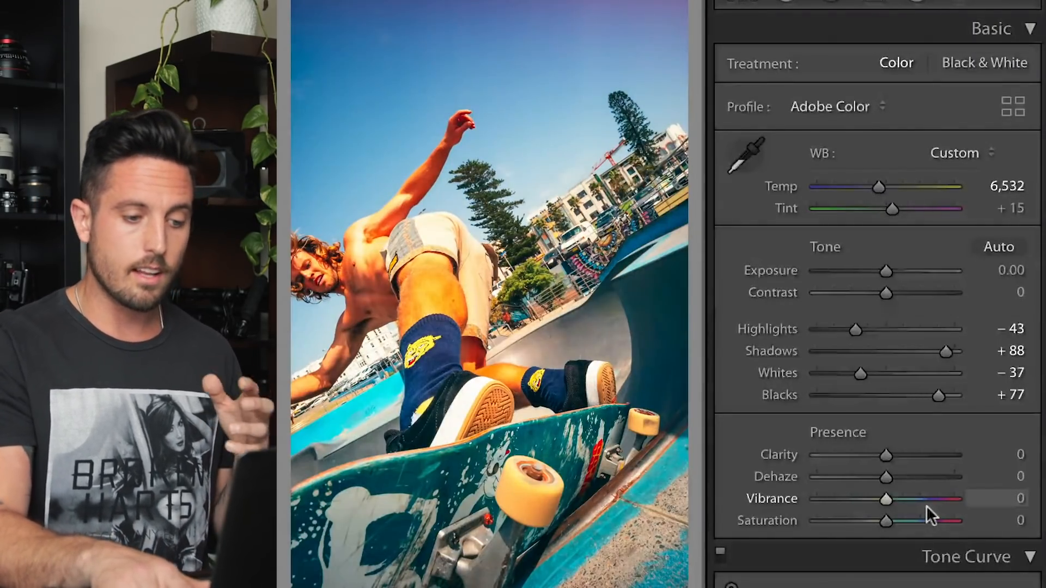
{"action": "key", "text": "backslash"}
{"action": "key", "text": "backslash"}
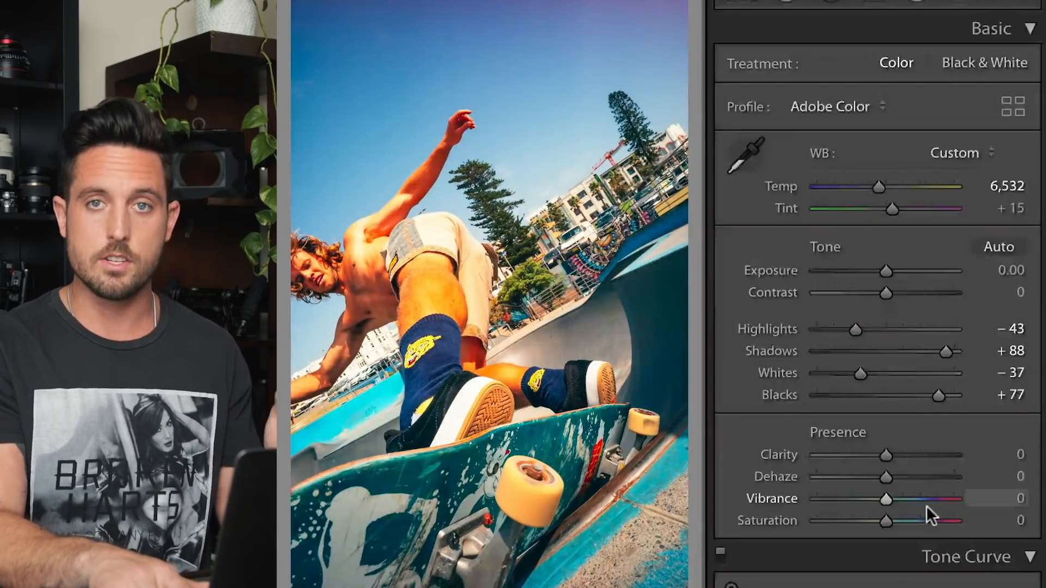
{"action": "key", "text": "backslash"}
{"action": "key", "text": "backslash"}
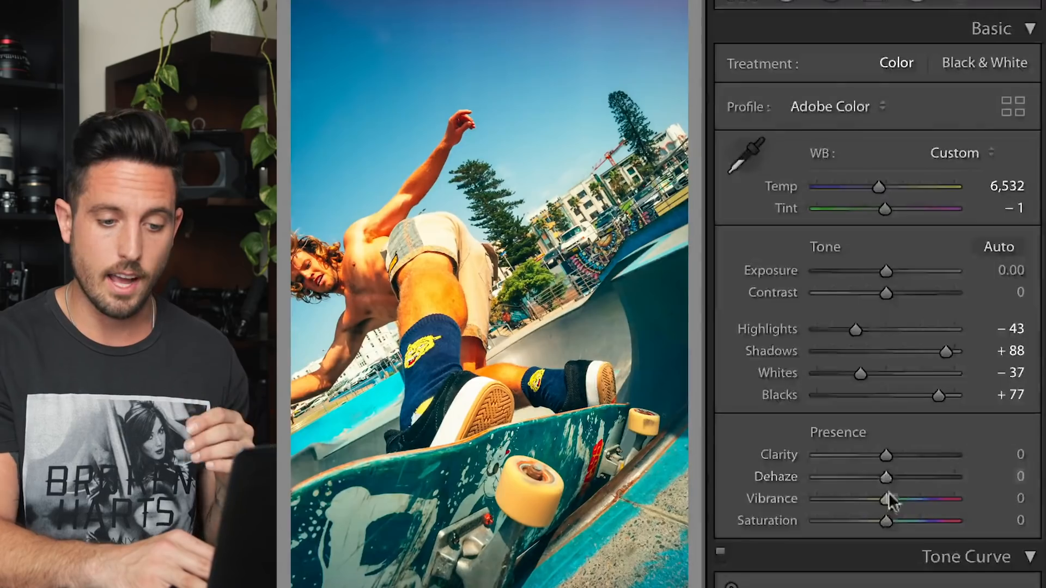
Reduce the photo's overall saturation to −5
{"action": "left_click_drag", "start_coordinate": [886, 519], "coordinate": [882, 519]}
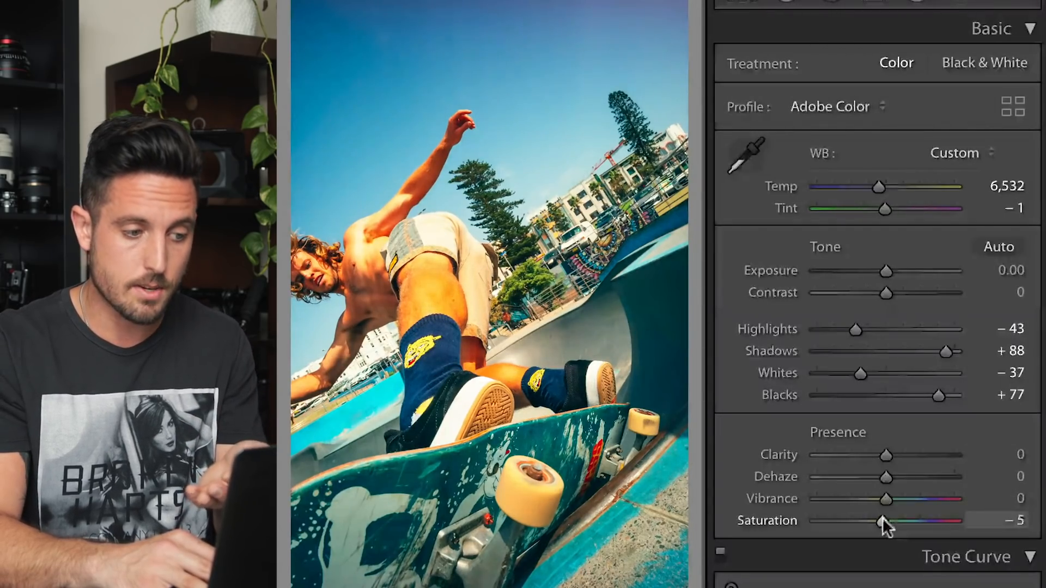
{"action": "scroll", "coordinate": [882, 518], "scroll_direction": "down", "scroll_amount": 20}
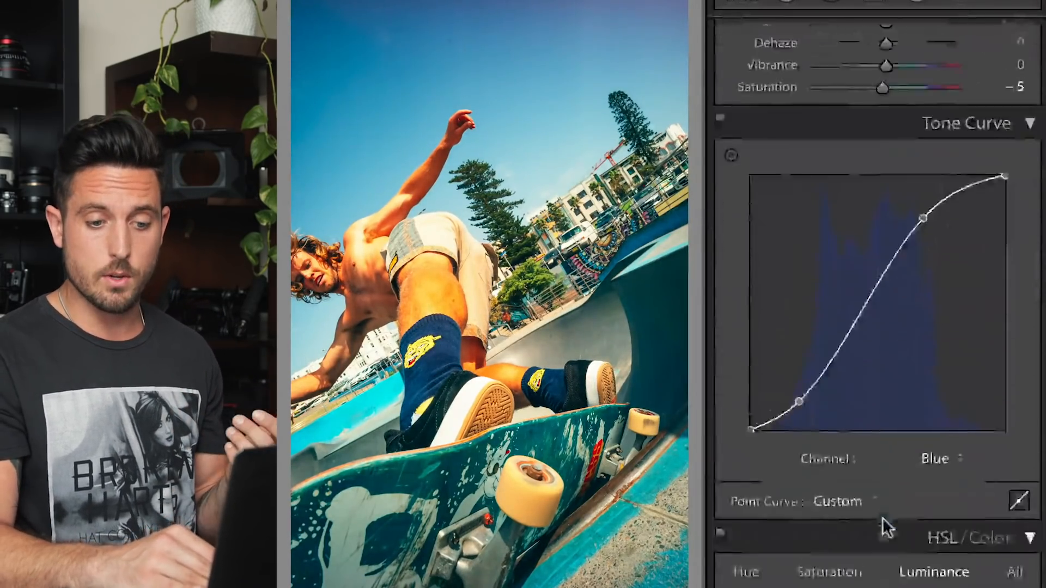
{"action": "scroll", "coordinate": [882, 518], "scroll_direction": "down", "scroll_amount": 7}
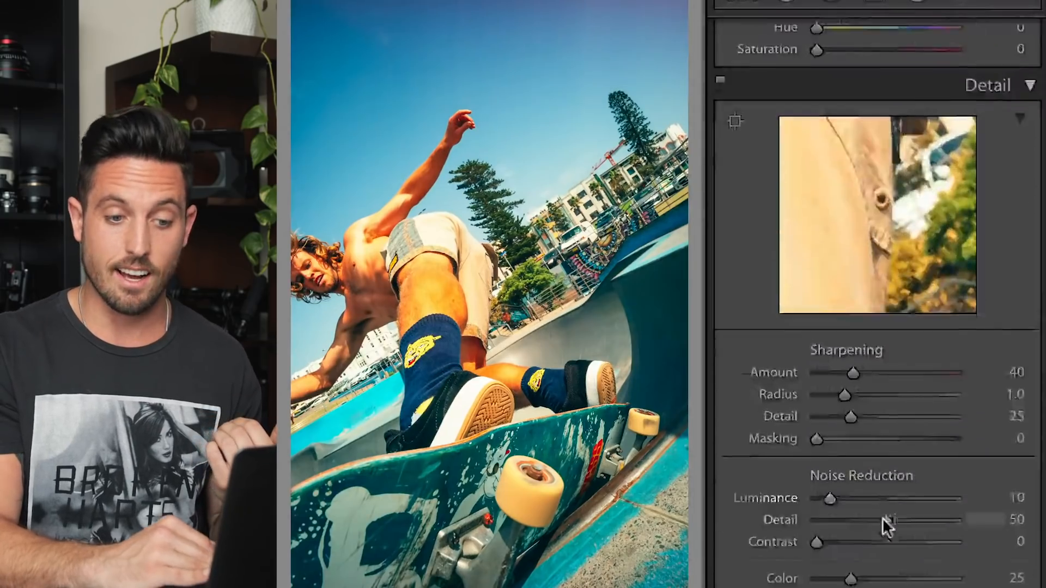
{"action": "scroll", "coordinate": [883, 519], "scroll_direction": "up", "scroll_amount": 12}
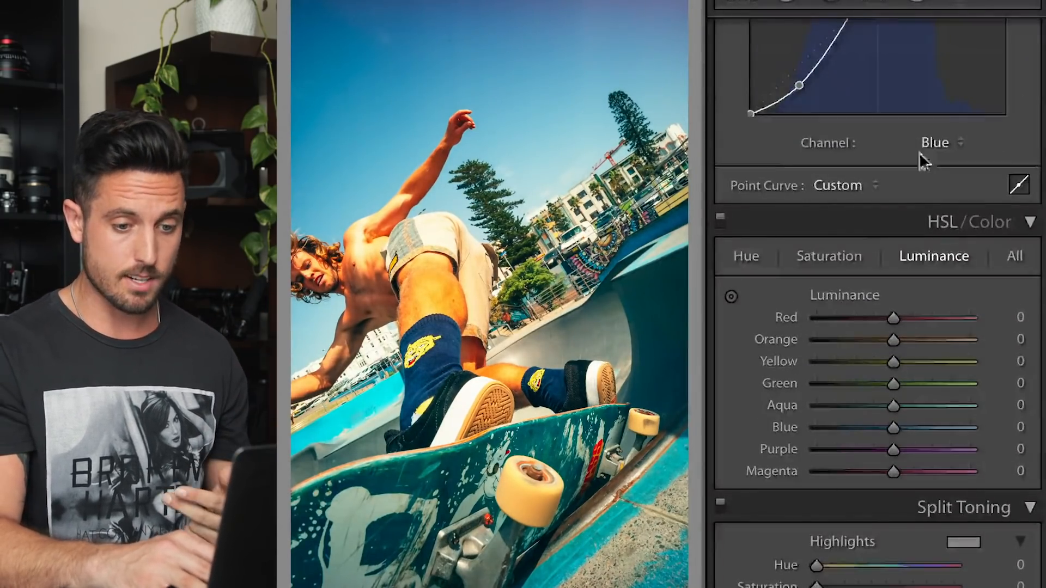
{"action": "left_click", "coordinate": [743, 260]}
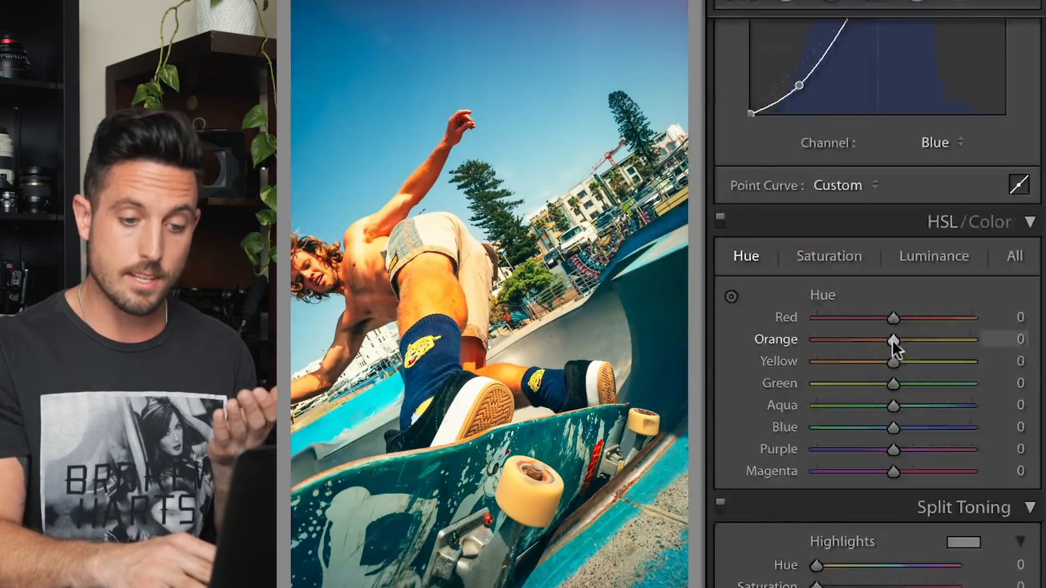
{"action": "left_click_drag", "start_coordinate": [891, 338], "coordinate": [774, 338]}
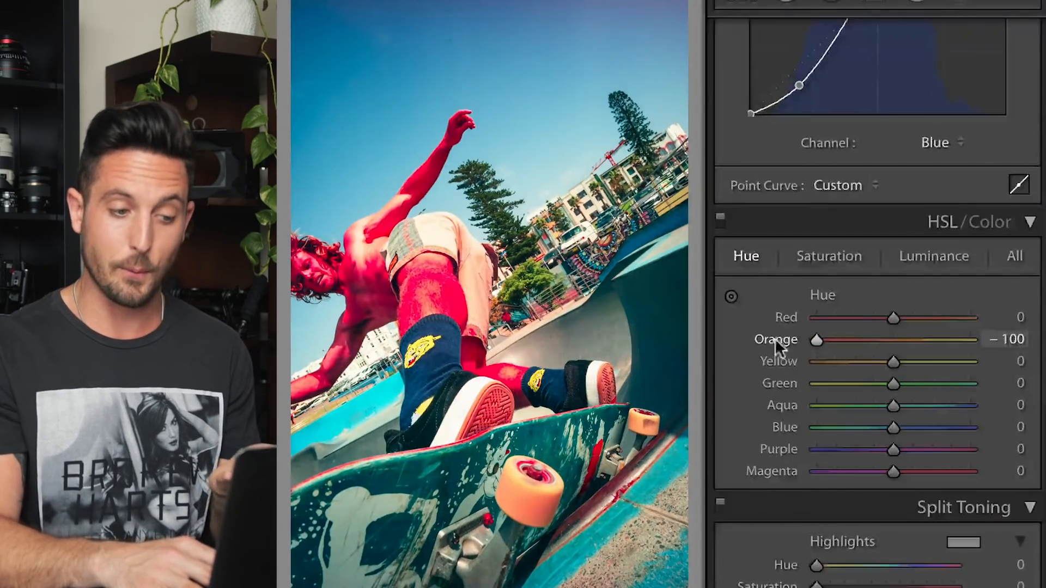
{"action": "left_click_drag", "start_coordinate": [775, 338], "coordinate": [1033, 368]}
{"action": "key", "text": "ctrl+z"}
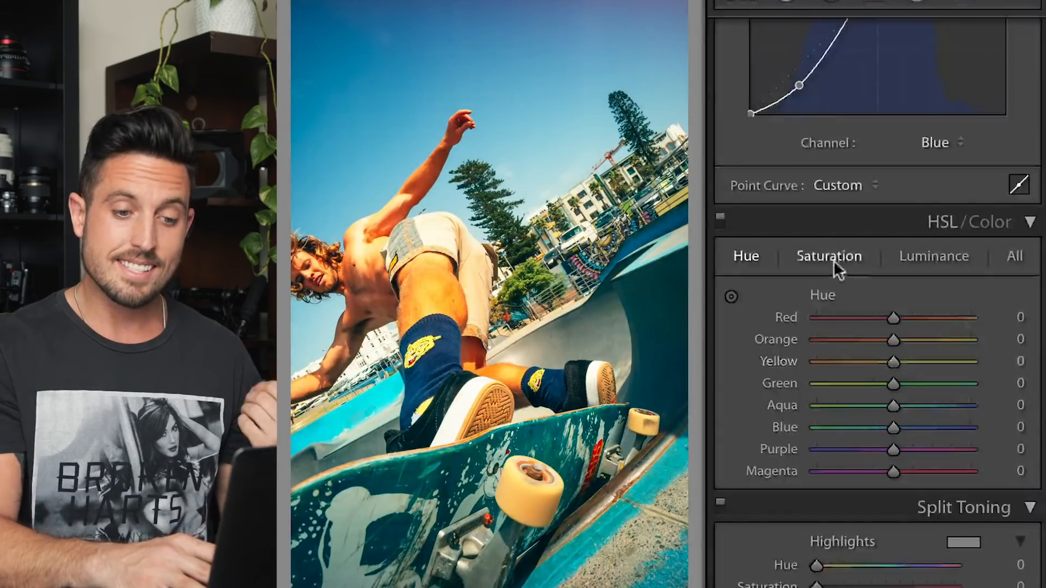
{"action": "left_click", "coordinate": [835, 261]}
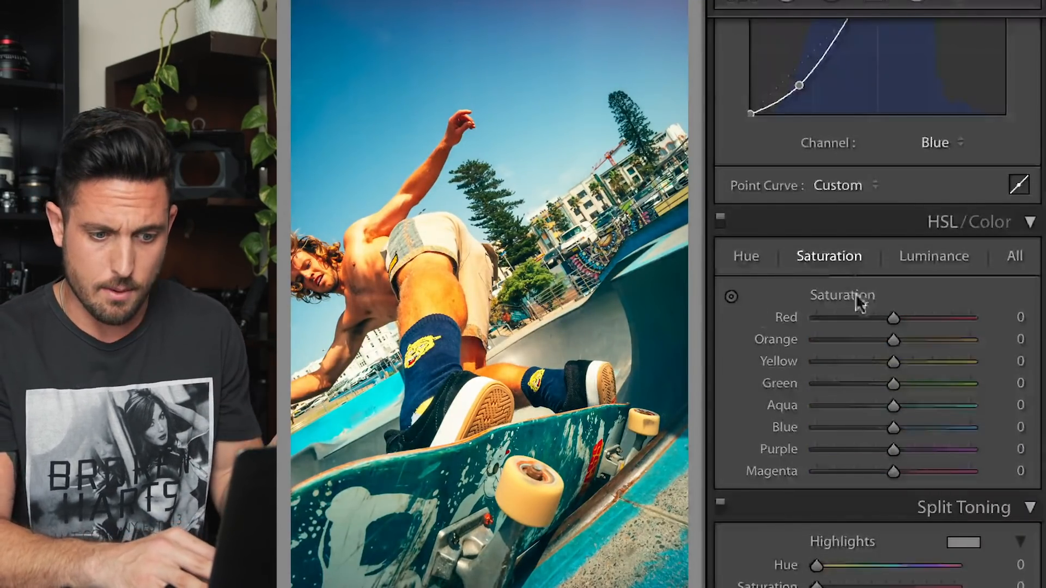
{"action": "left_click", "coordinate": [933, 256]}
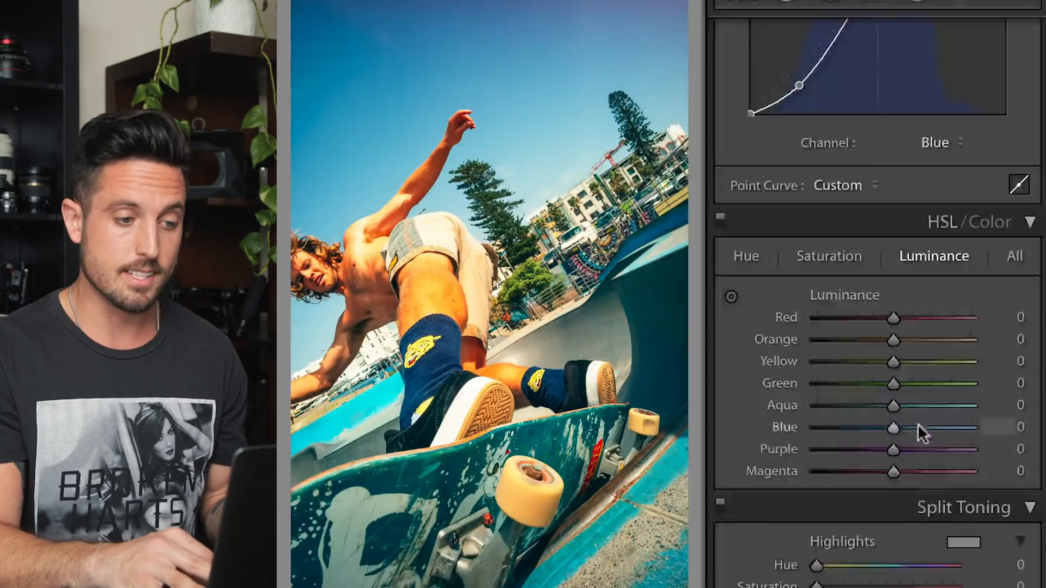
{"action": "left_click_drag", "start_coordinate": [918, 427], "coordinate": [975, 427]}
{"action": "key", "text": "ctrl+z"}
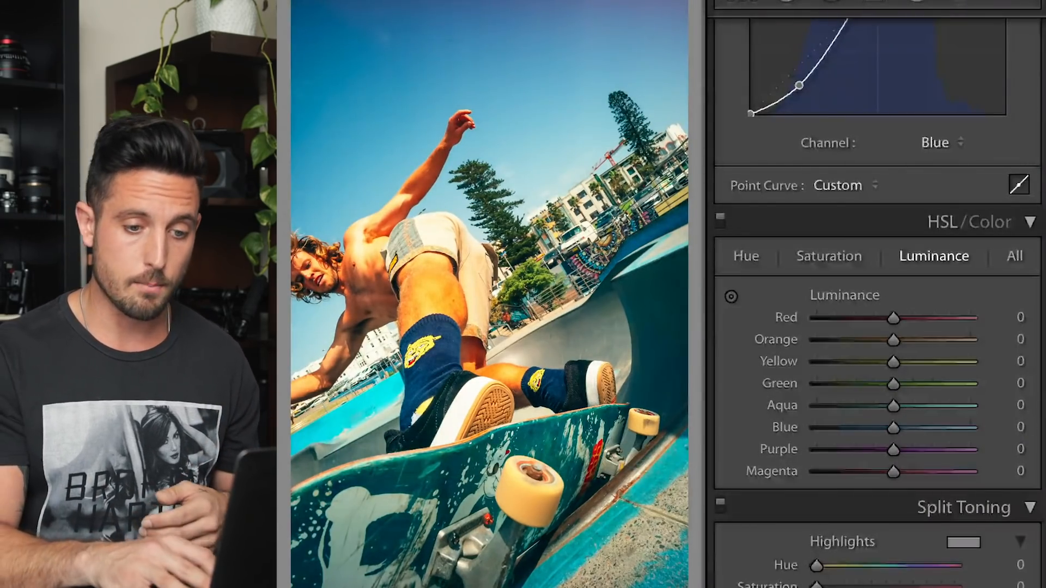
Lower the HSL saturation of Red, Orange, Yellow, Green, Aqua and Blue to −48, and of Purple and Magenta to −42
{"action": "left_click", "coordinate": [826, 260]}
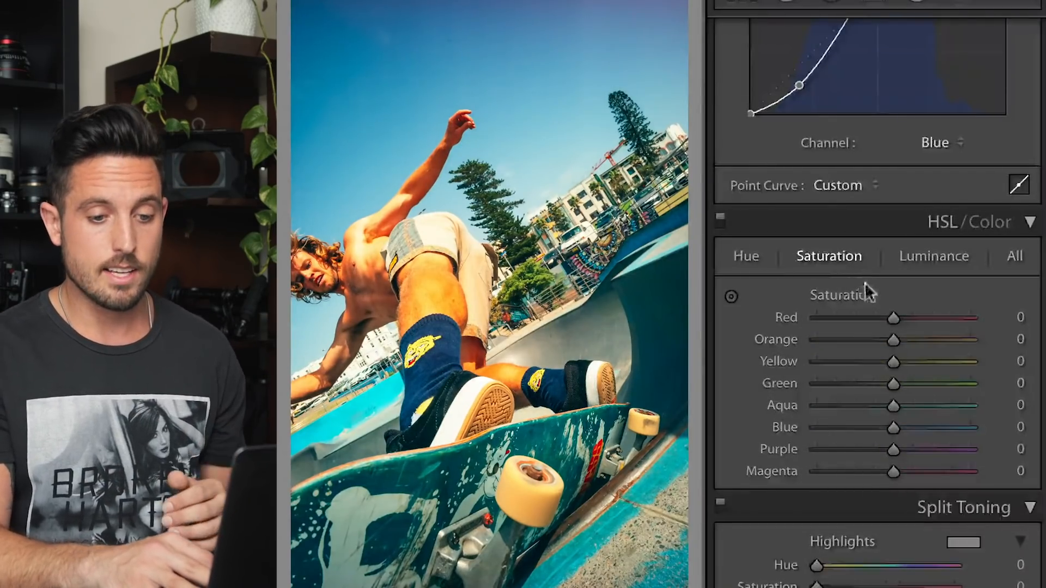
{"action": "left_click", "coordinate": [854, 315]}
{"action": "left_click", "coordinate": [855, 340]}
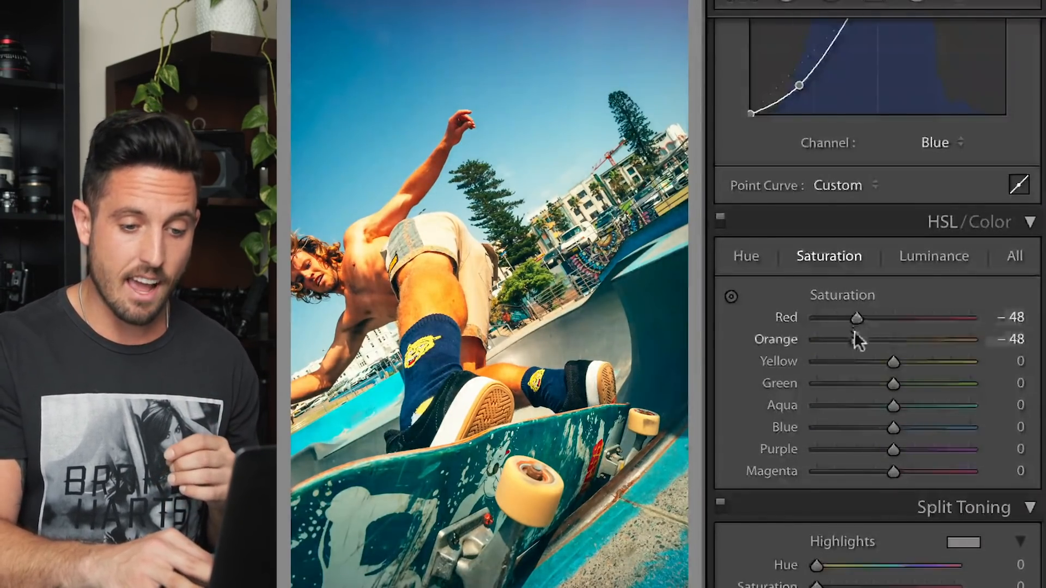
{"action": "left_click", "coordinate": [854, 361]}
{"action": "left_click", "coordinate": [854, 383]}
{"action": "left_click", "coordinate": [855, 406]}
{"action": "left_click", "coordinate": [857, 427]}
{"action": "left_click", "coordinate": [859, 449]}
{"action": "left_click", "coordinate": [860, 471]}
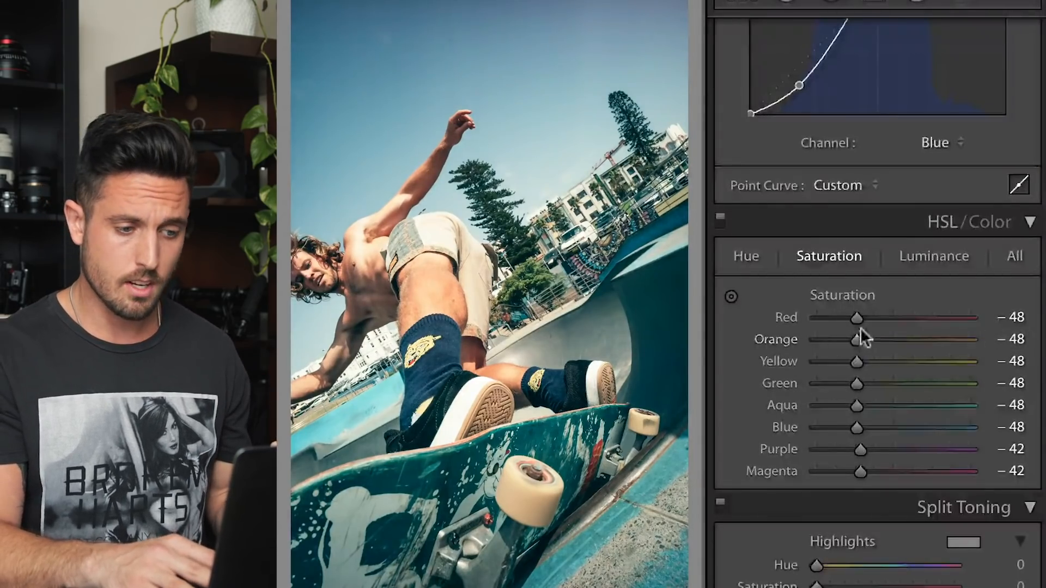
Refine the HSL saturation to Red −21, Orange −7, Yellow −46, Green −36, Blue −13 and Purple −27
{"action": "left_click_drag", "start_coordinate": [858, 321], "coordinate": [879, 316]}
{"action": "left_click_drag", "start_coordinate": [858, 361], "coordinate": [859, 363]}
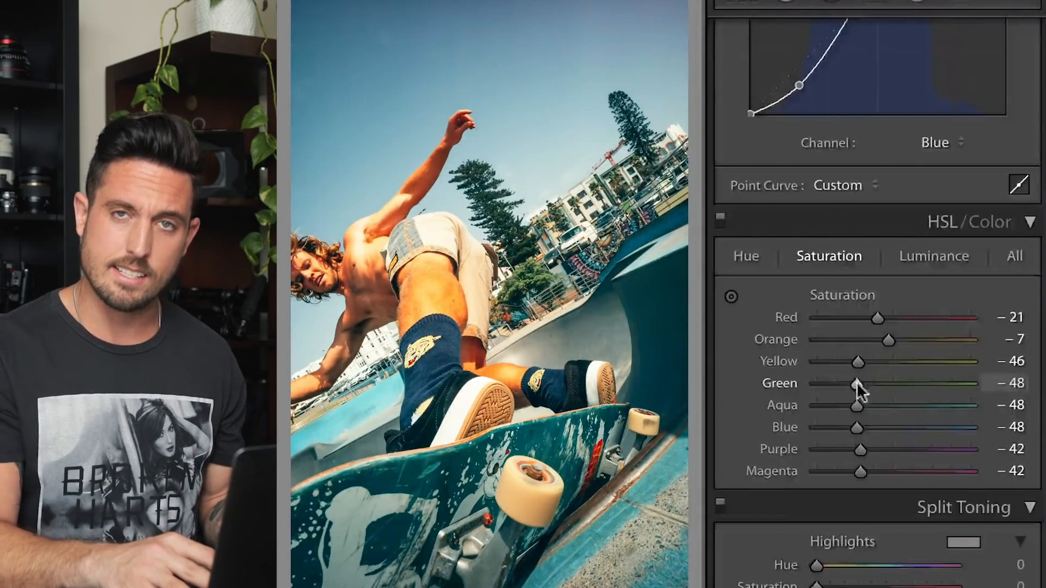
{"action": "left_click_drag", "start_coordinate": [856, 384], "coordinate": [866, 383]}
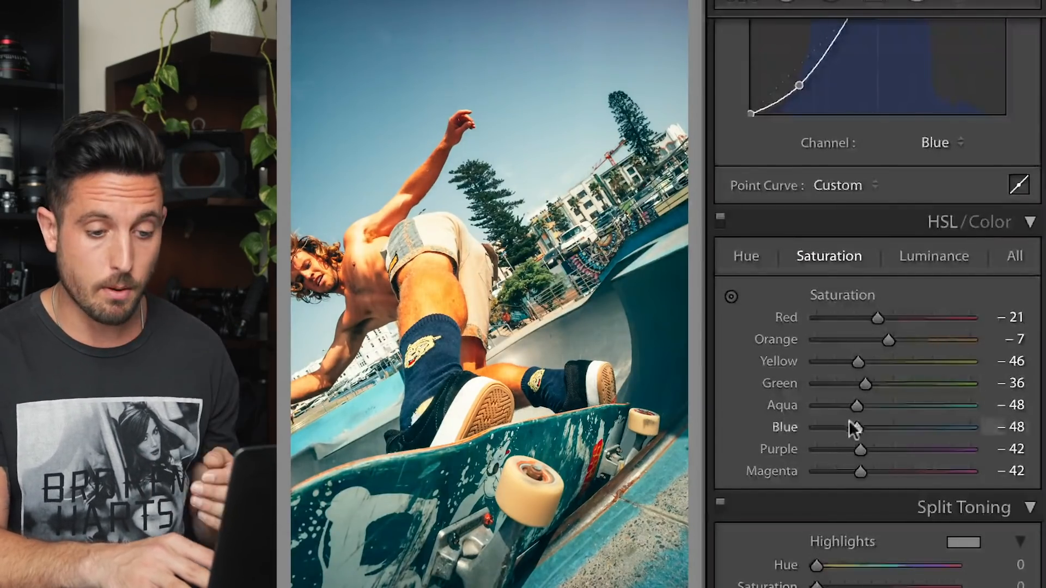
{"action": "left_click_drag", "start_coordinate": [854, 427], "coordinate": [874, 454]}
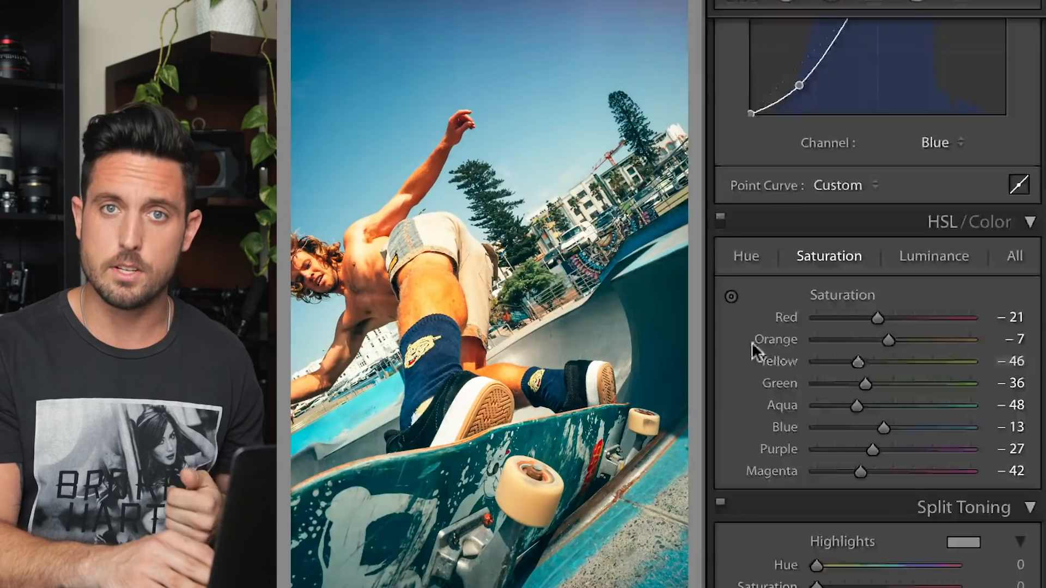
Shift the HSL hues to Red −1, Orange −6, Yellow −48, Aqua −1 and Blue −6
{"action": "left_click", "coordinate": [751, 260]}
{"action": "left_click_drag", "start_coordinate": [892, 339], "coordinate": [878, 318]}
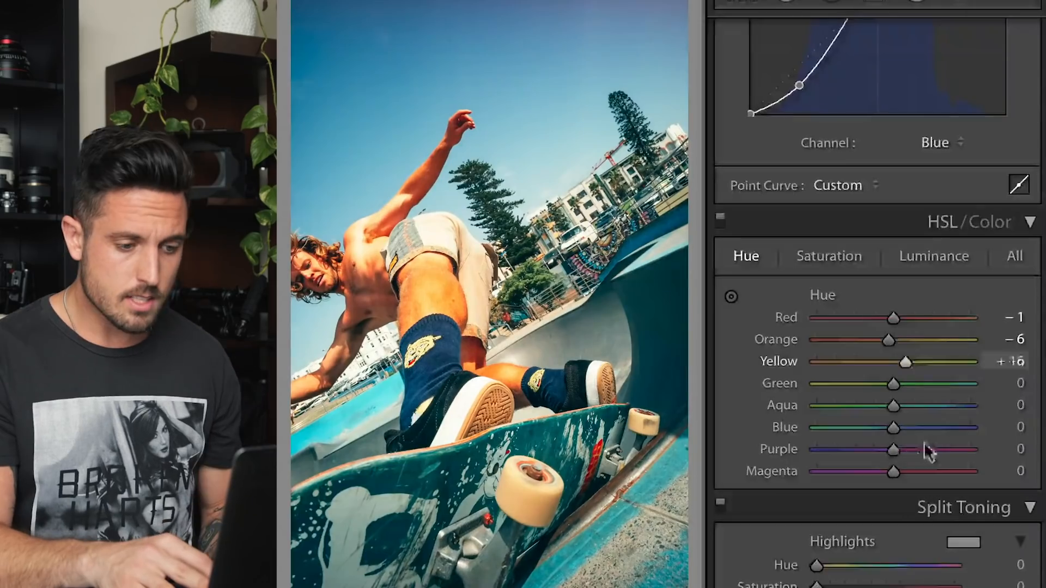
{"action": "left_click_drag", "start_coordinate": [924, 443], "coordinate": [844, 446]}
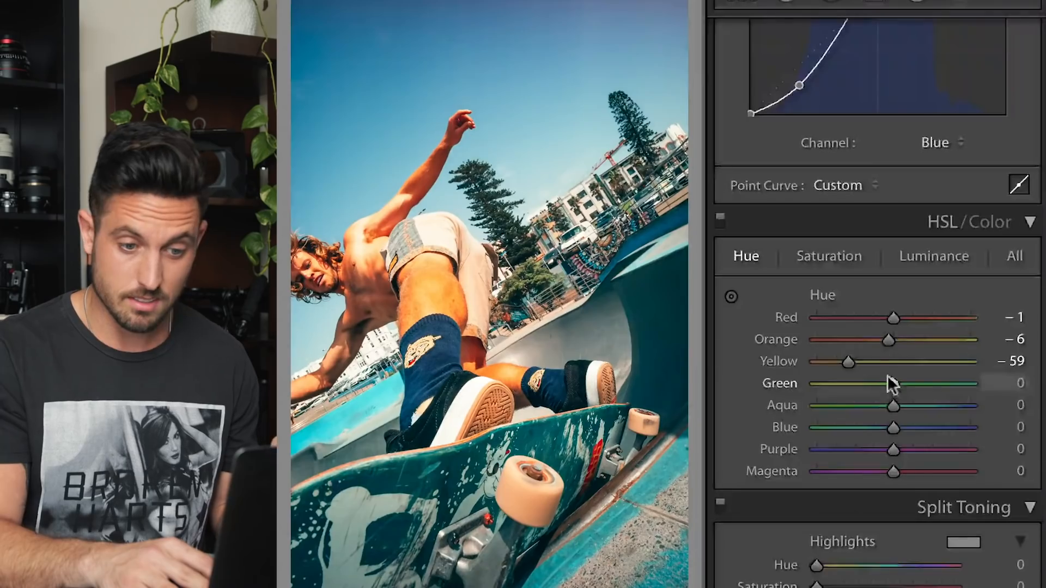
{"action": "left_click_drag", "start_coordinate": [882, 366], "coordinate": [887, 459]}
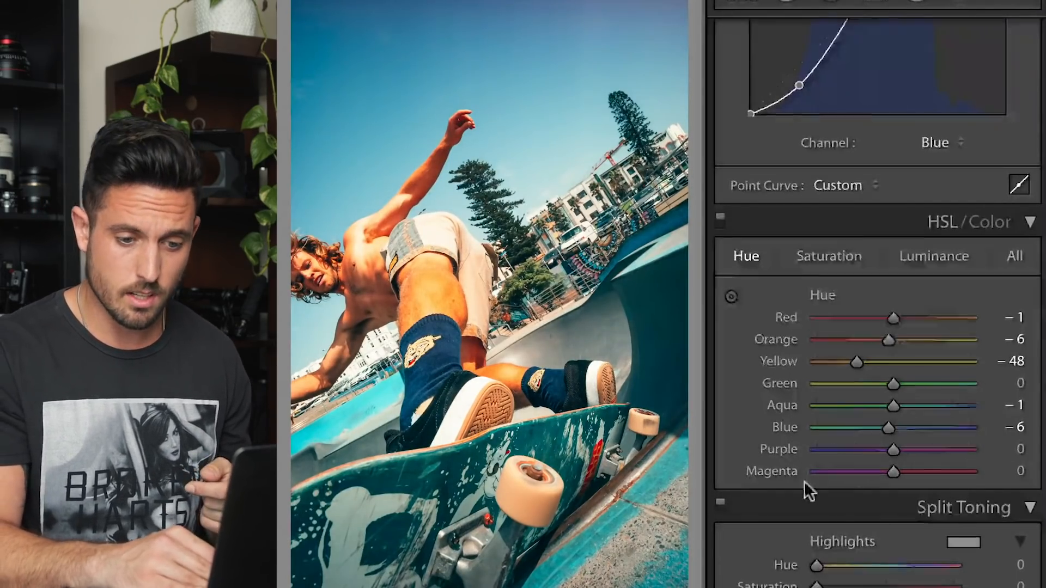
{"action": "scroll", "coordinate": [804, 481], "scroll_direction": "down", "scroll_amount": 1}
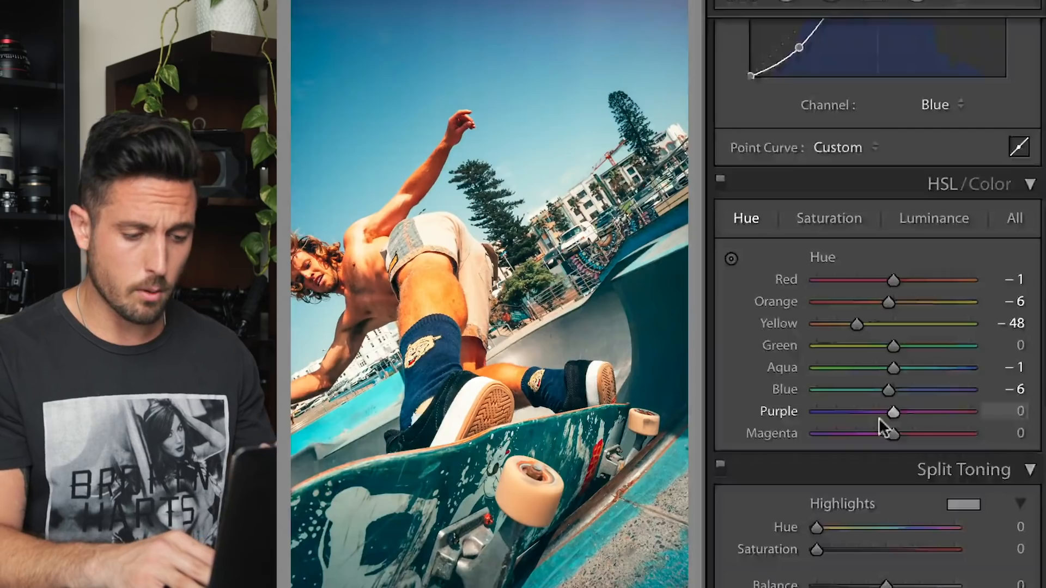
Brighten the photo's blue tones with the HSL luminance adjustments and set the Red hue to −2
{"action": "left_click", "coordinate": [936, 215]}
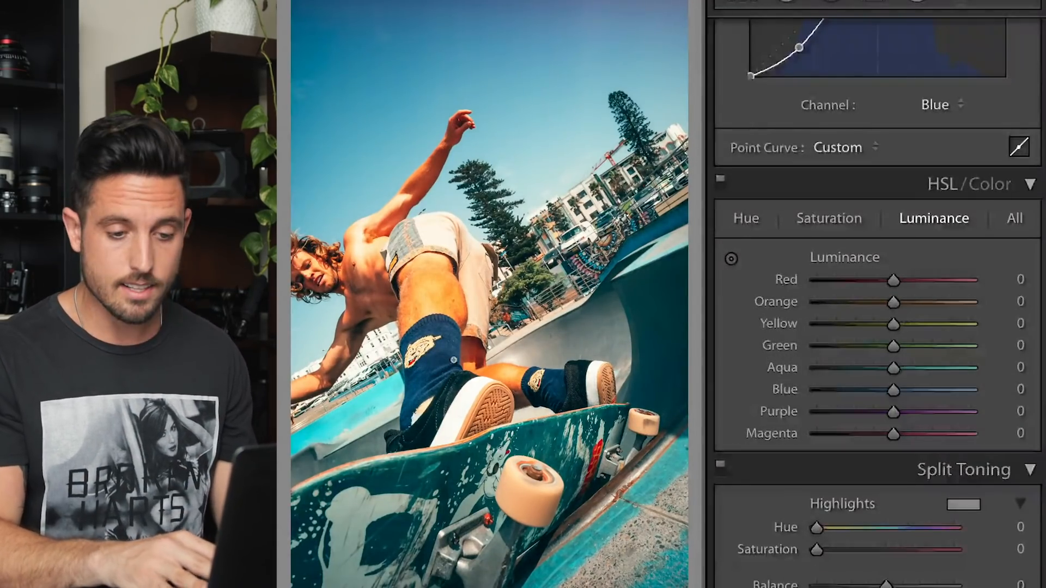
{"action": "left_click_drag", "start_coordinate": [893, 388], "coordinate": [918, 365]}
{"action": "left_click_drag", "start_coordinate": [897, 408], "coordinate": [945, 434]}
{"action": "left_click_drag", "start_coordinate": [908, 390], "coordinate": [915, 365]}
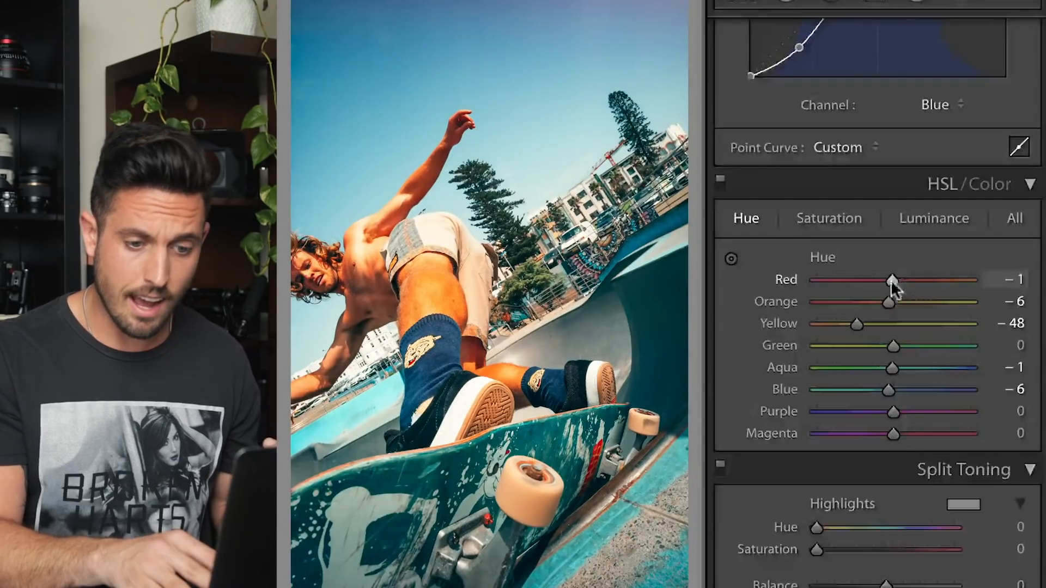
{"action": "left_click_drag", "start_coordinate": [891, 279], "coordinate": [890, 280]}
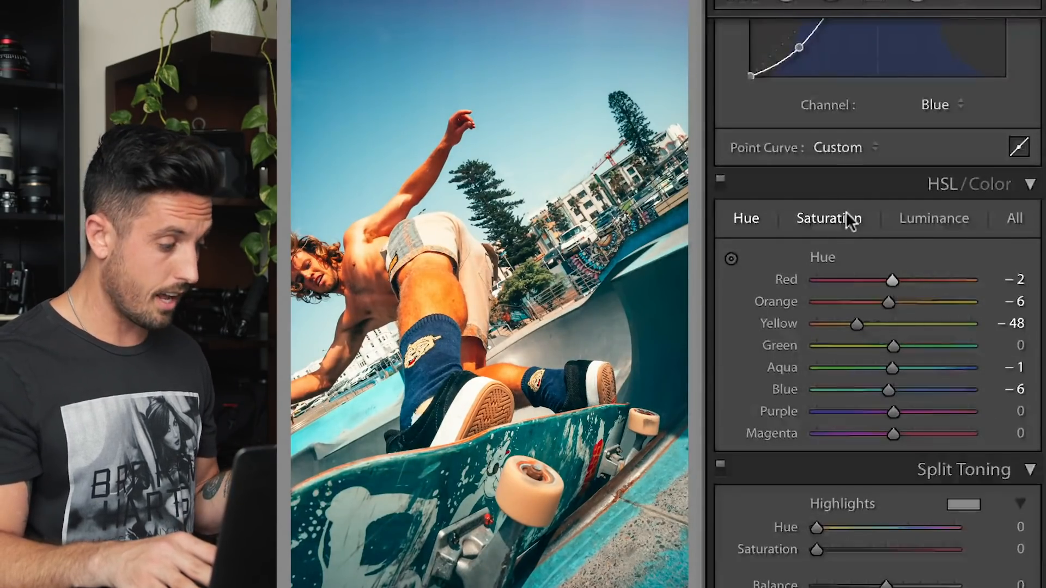
Split-tone the shadows blue with a hue of 218 and a saturation of 16
{"action": "scroll", "coordinate": [843, 295], "scroll_direction": "down", "scroll_amount": 3}
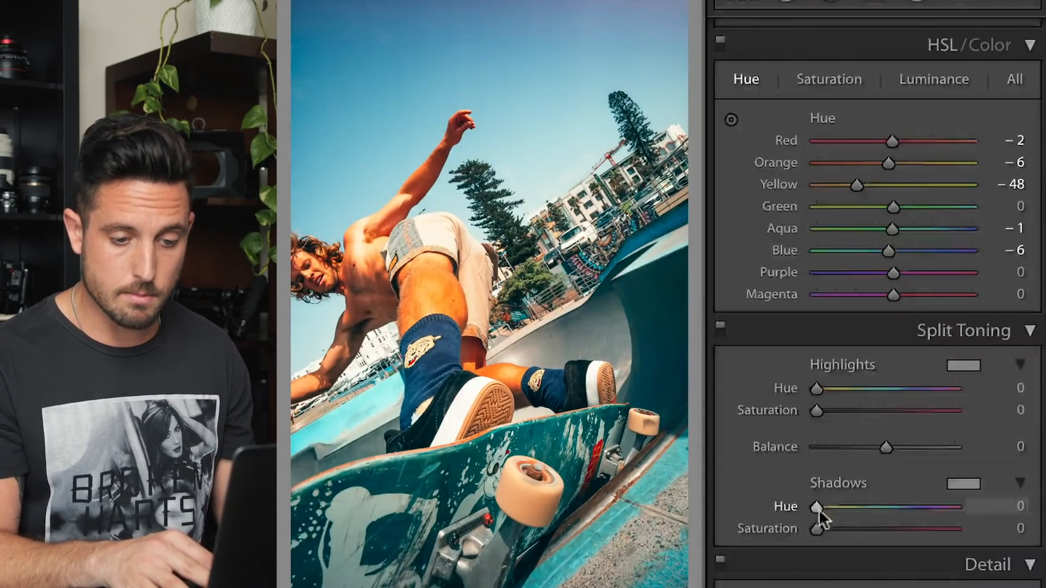
{"action": "left_click_drag", "start_coordinate": [848, 509], "coordinate": [908, 508]}
{"action": "left_click_drag", "start_coordinate": [820, 529], "coordinate": [836, 536]}
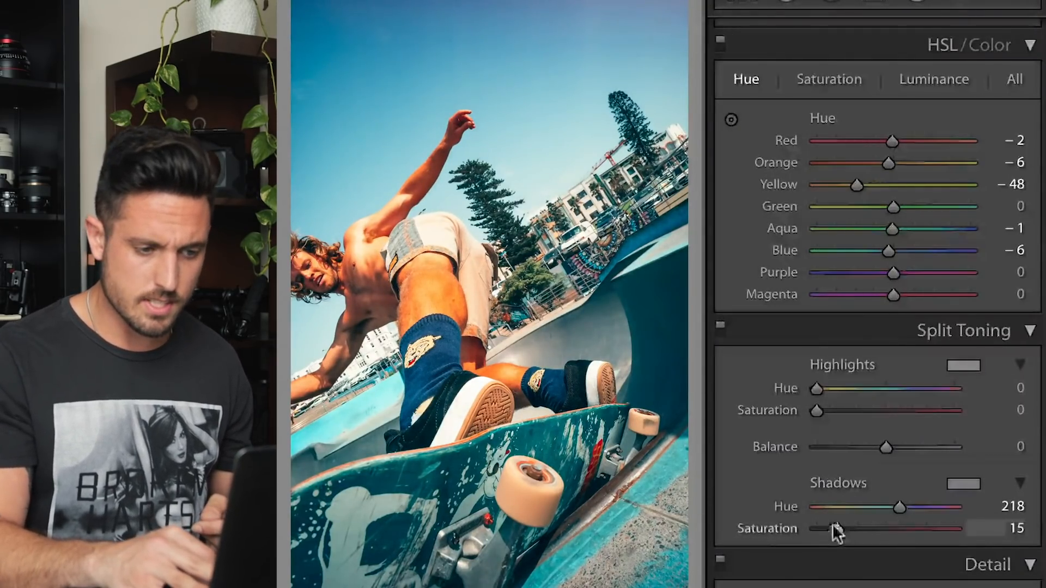
{"action": "mouse_move", "coordinate": [837, 530]}
{"action": "left_mouse_down"}
{"action": "mouse_move", "coordinate": [959, 531]}
{"action": "mouse_move", "coordinate": [795, 531]}
{"action": "mouse_move", "coordinate": [833, 534]}
{"action": "left_mouse_up"}
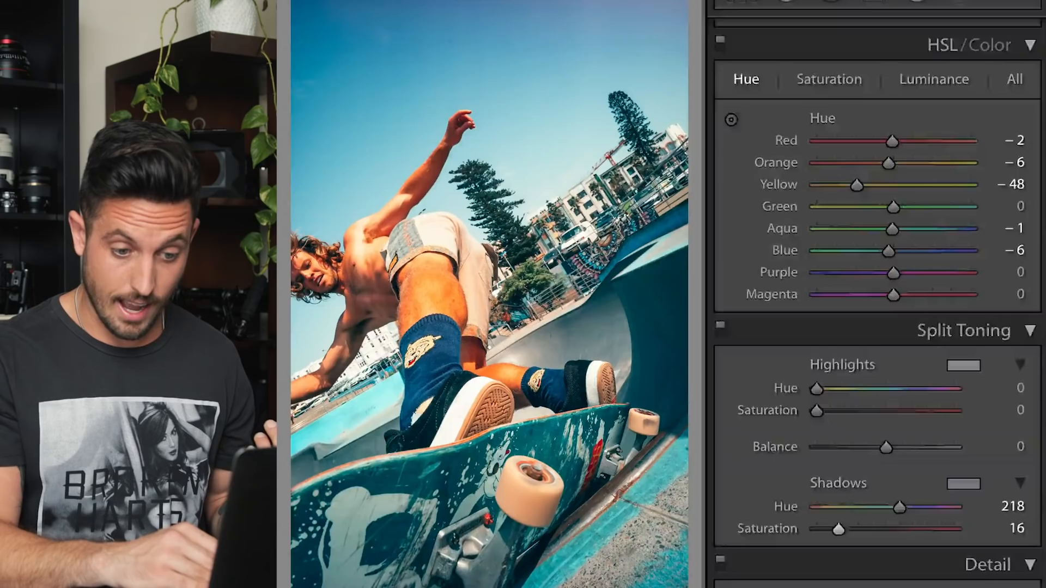
Warm the photo's white balance further by setting the temperature to 9,086
{"action": "scroll", "coordinate": [878, 302], "scroll_direction": "down", "scroll_amount": 2}
{"action": "scroll", "coordinate": [878, 302], "scroll_direction": "up", "scroll_amount": 6}
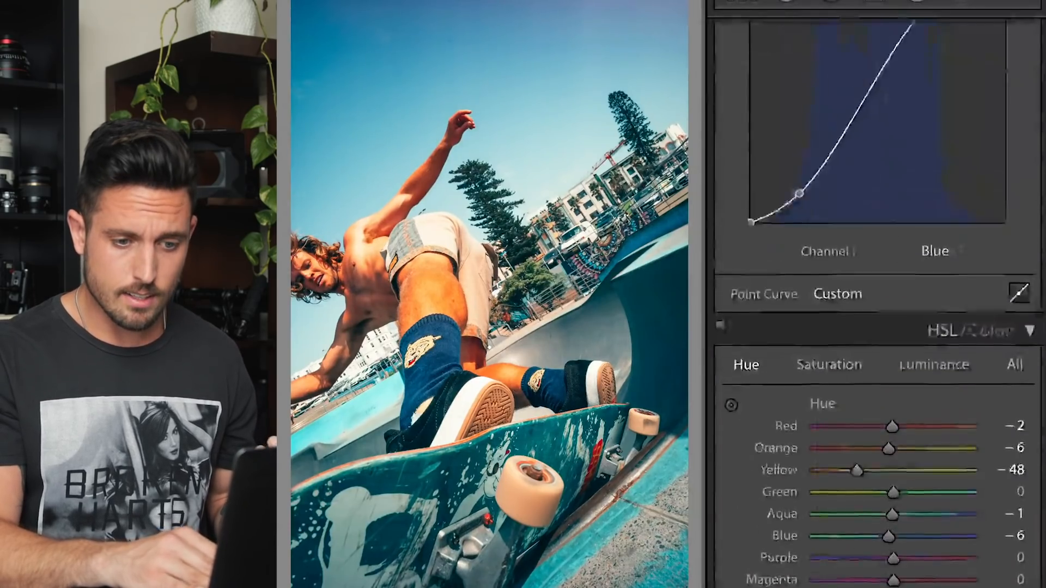
{"action": "scroll", "coordinate": [878, 302], "scroll_direction": "up", "scroll_amount": 10}
{"action": "scroll", "coordinate": [878, 302], "scroll_direction": "down", "scroll_amount": 3}
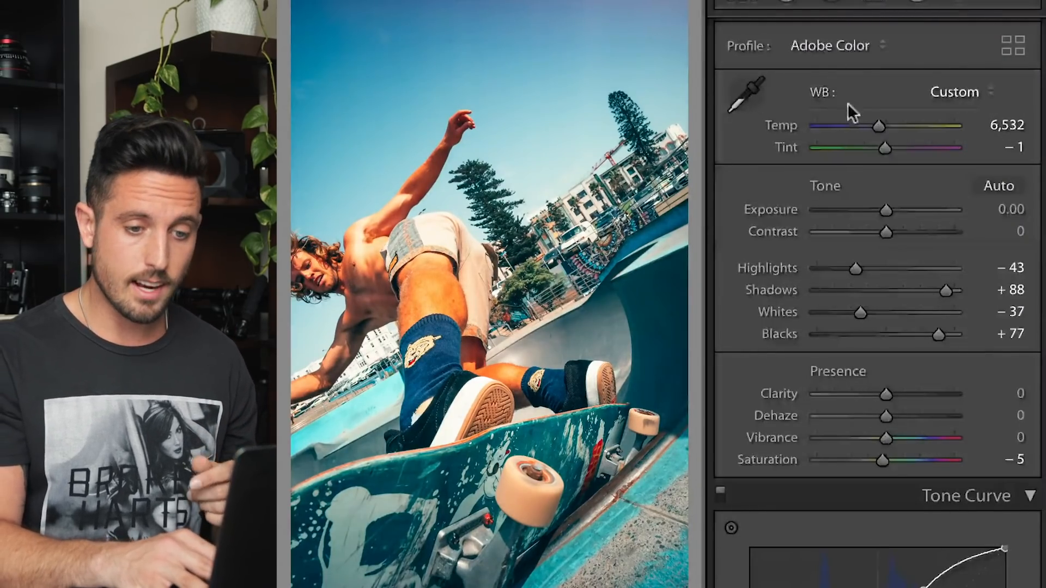
{"action": "left_click_drag", "start_coordinate": [880, 122], "coordinate": [907, 140]}
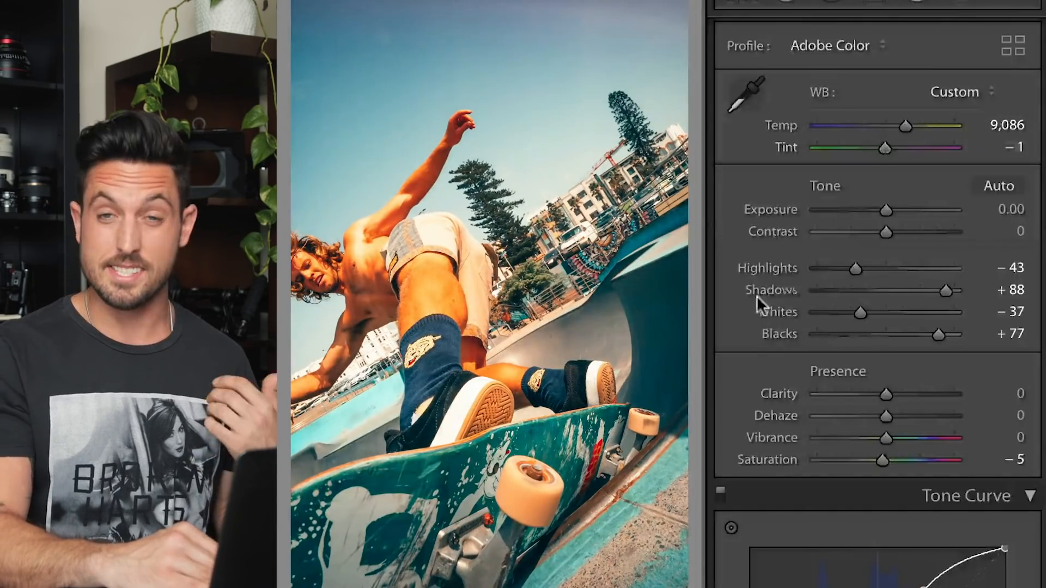
Reduce the HSL saturation of the orange tones to −22
{"action": "scroll", "coordinate": [757, 295], "scroll_direction": "down", "scroll_amount": 10}
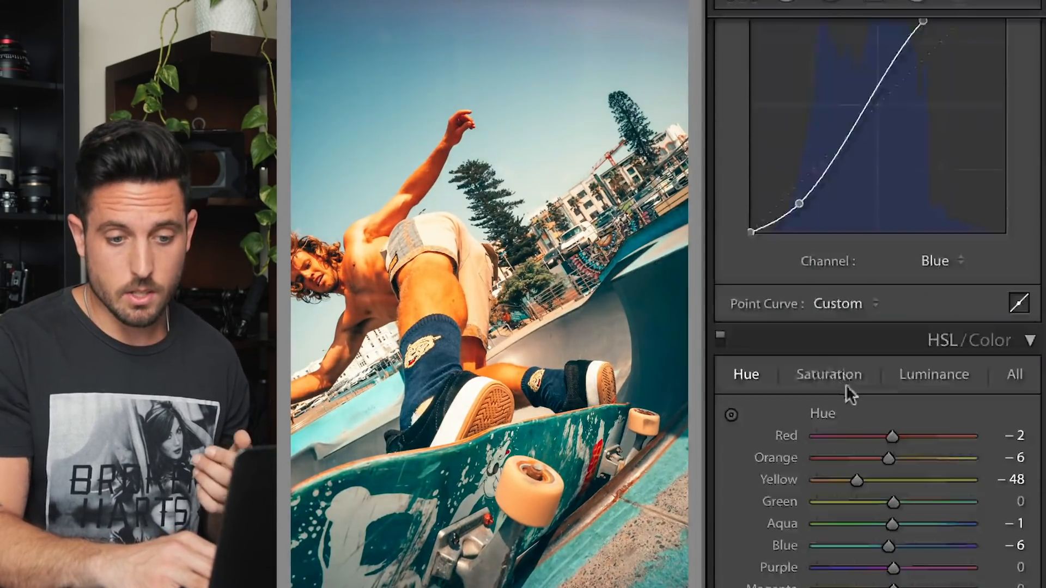
{"action": "left_click", "coordinate": [845, 379]}
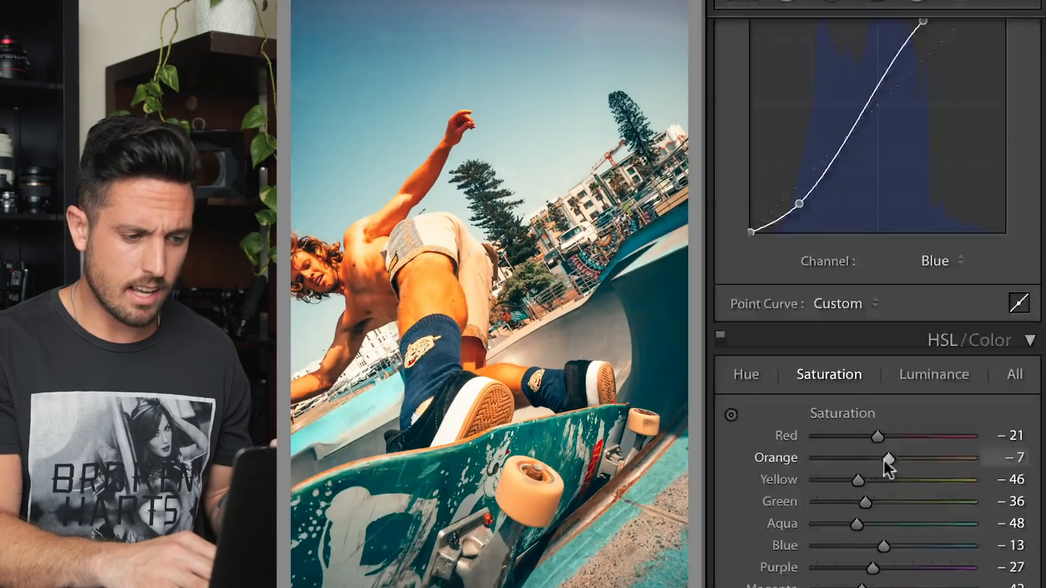
{"action": "left_click_drag", "start_coordinate": [860, 462], "coordinate": [872, 460]}
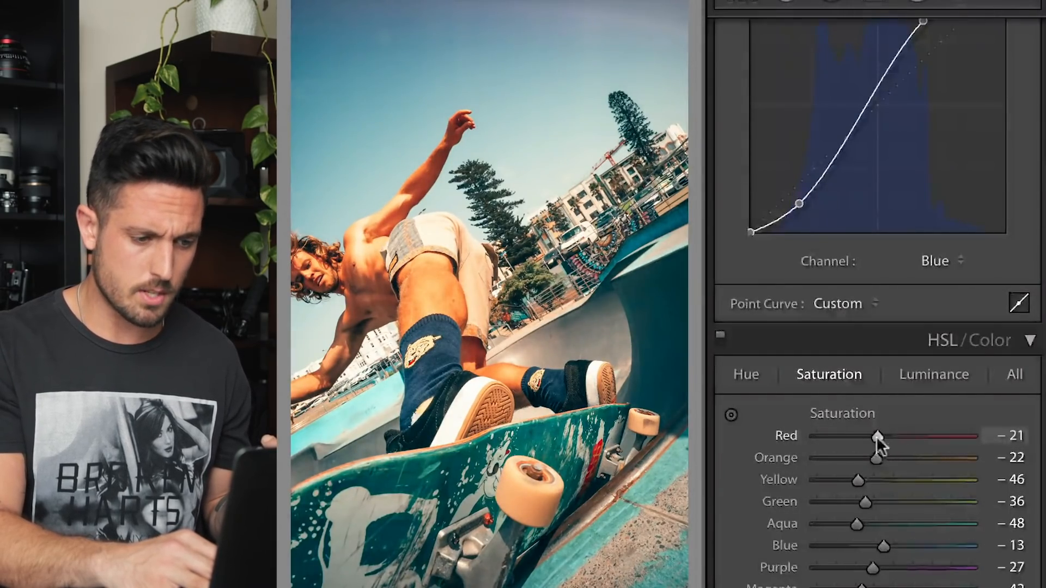
Set the camera calibration's Red Primary hue to +52 and Blue Primary hue to −8
{"action": "scroll", "coordinate": [876, 436], "scroll_direction": "down", "scroll_amount": 20}
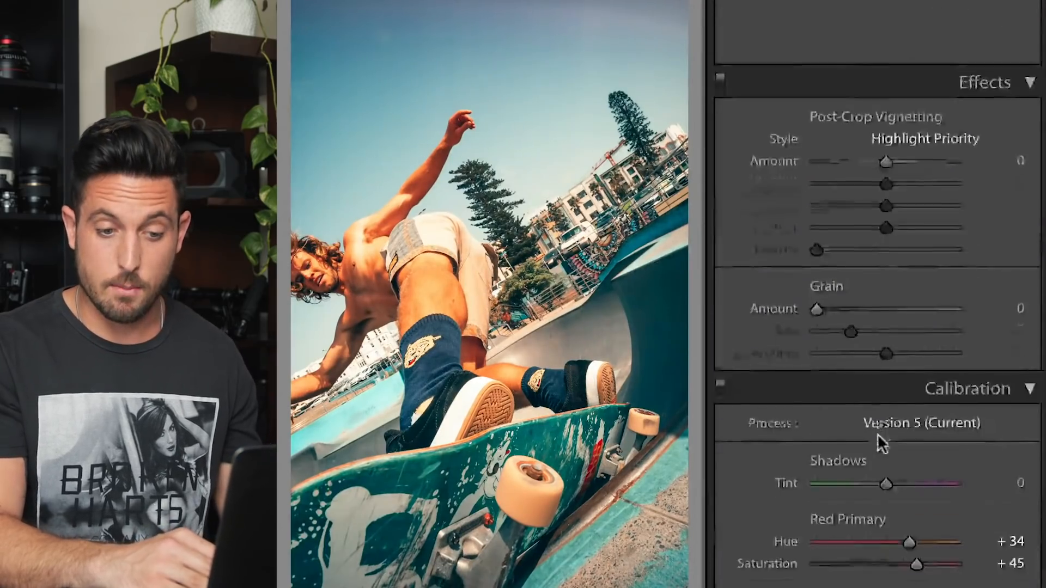
{"action": "scroll", "coordinate": [908, 466], "scroll_direction": "down", "scroll_amount": 5}
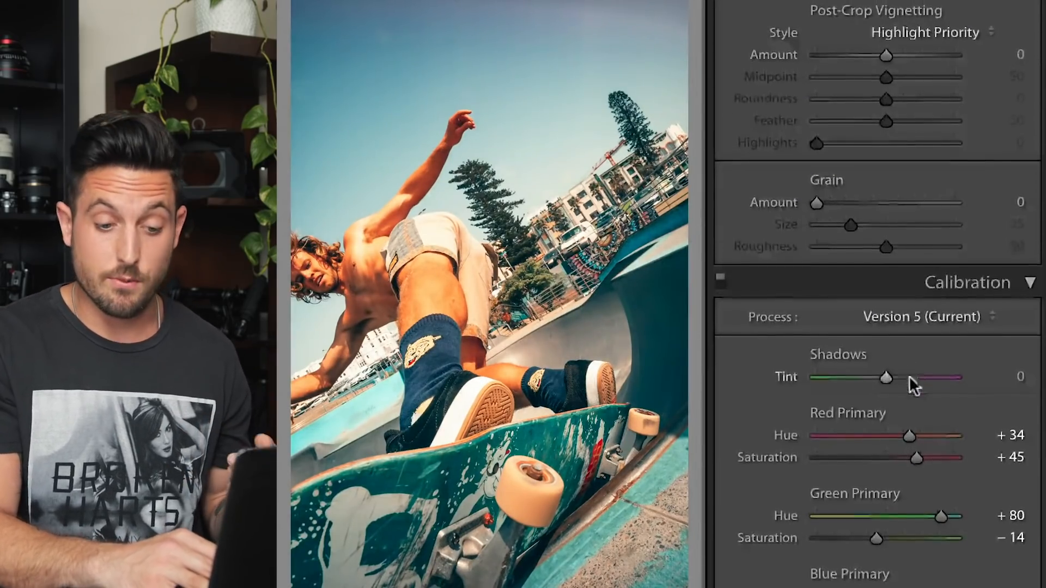
{"action": "left_click_drag", "start_coordinate": [909, 439], "coordinate": [840, 442]}
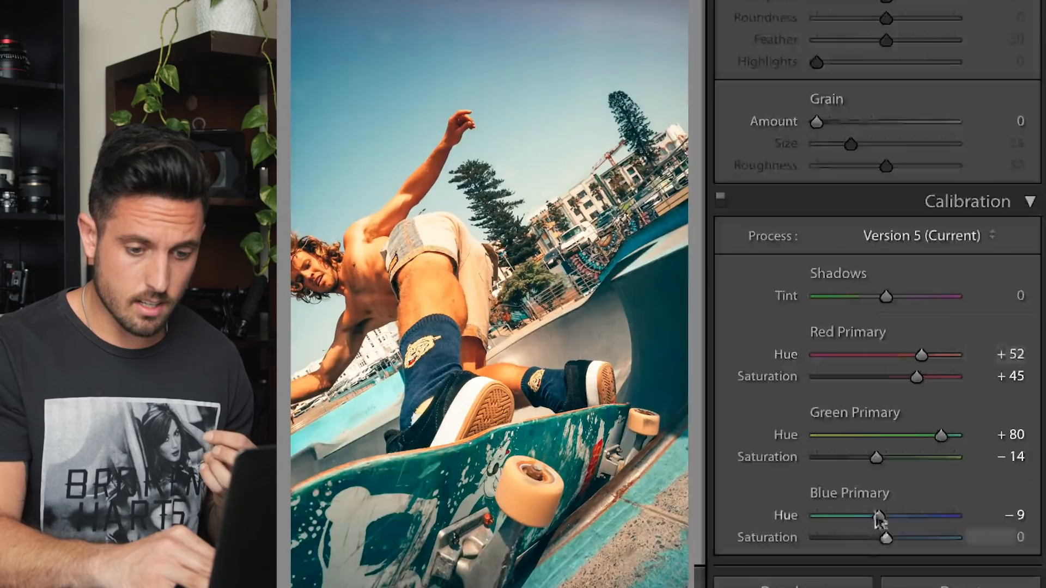
{"action": "mouse_move", "coordinate": [879, 520]}
{"action": "left_mouse_down"}
{"action": "mouse_move", "coordinate": [887, 518]}
{"action": "mouse_move", "coordinate": [857, 525]}
{"action": "mouse_move", "coordinate": [948, 533]}
{"action": "mouse_move", "coordinate": [965, 524]}
{"action": "mouse_move", "coordinate": [855, 521]}
{"action": "mouse_move", "coordinate": [878, 518]}
{"action": "left_mouse_up"}
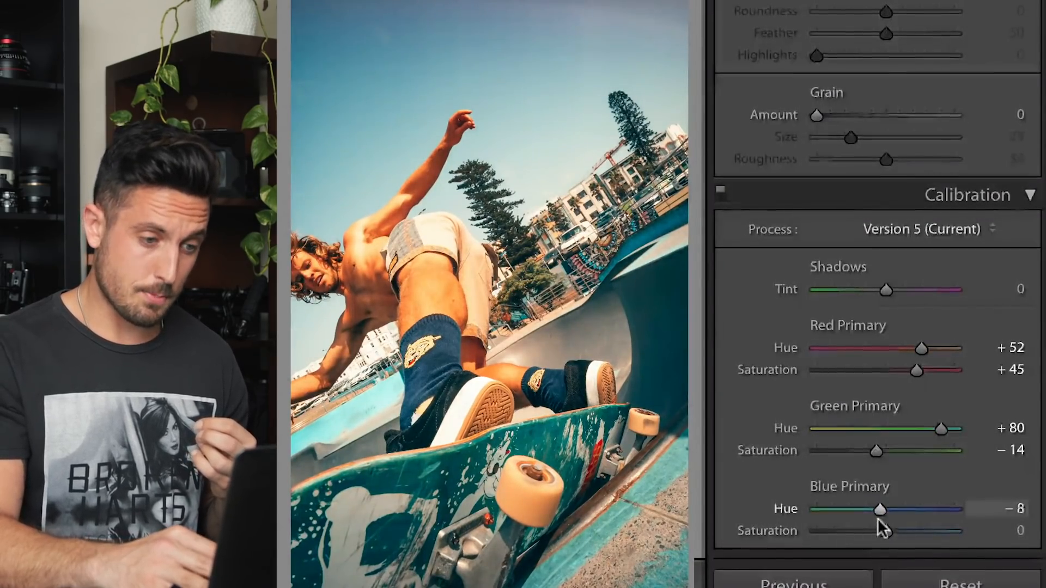
Fine-tune the camera calibration by setting the Blue Primary hue to −10
{"action": "mouse_move", "coordinate": [941, 431]}
{"action": "left_mouse_down"}
{"action": "mouse_move", "coordinate": [979, 439]}
{"action": "mouse_move", "coordinate": [940, 448]}
{"action": "left_mouse_up"}
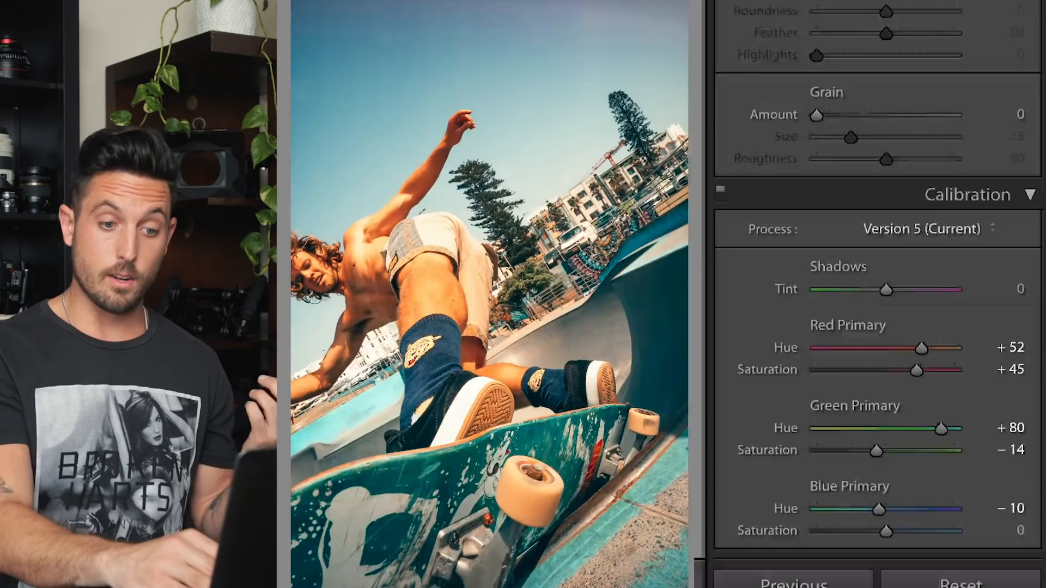
Remove the default detail processing by setting the sharpening amount and the luminance noise reduction to 0
{"action": "scroll", "coordinate": [877, 294], "scroll_direction": "up", "scroll_amount": 2}
{"action": "scroll", "coordinate": [877, 294], "scroll_direction": "up", "scroll_amount": 10}
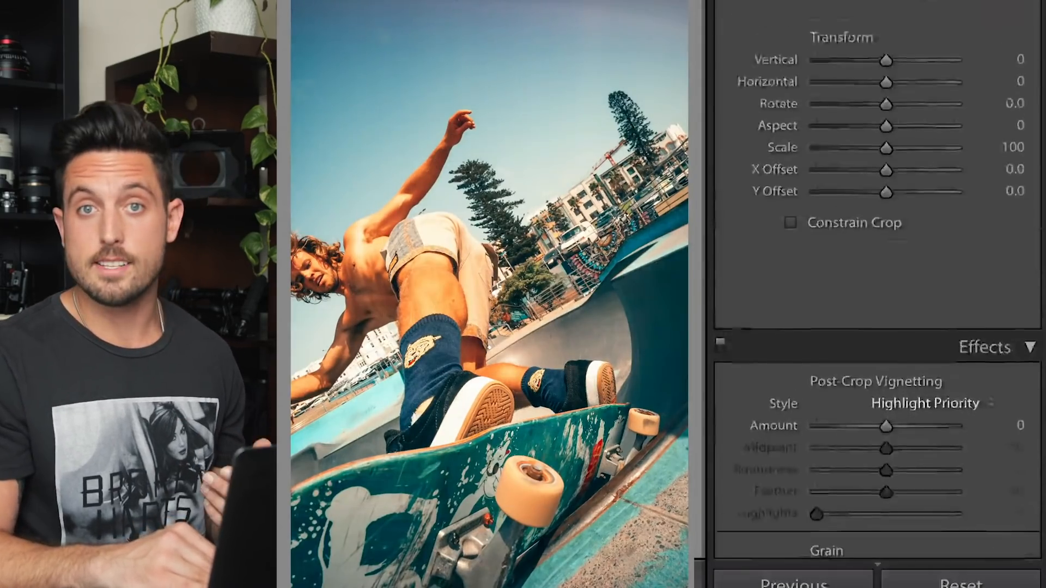
{"action": "scroll", "coordinate": [843, 153], "scroll_direction": "up", "scroll_amount": 8}
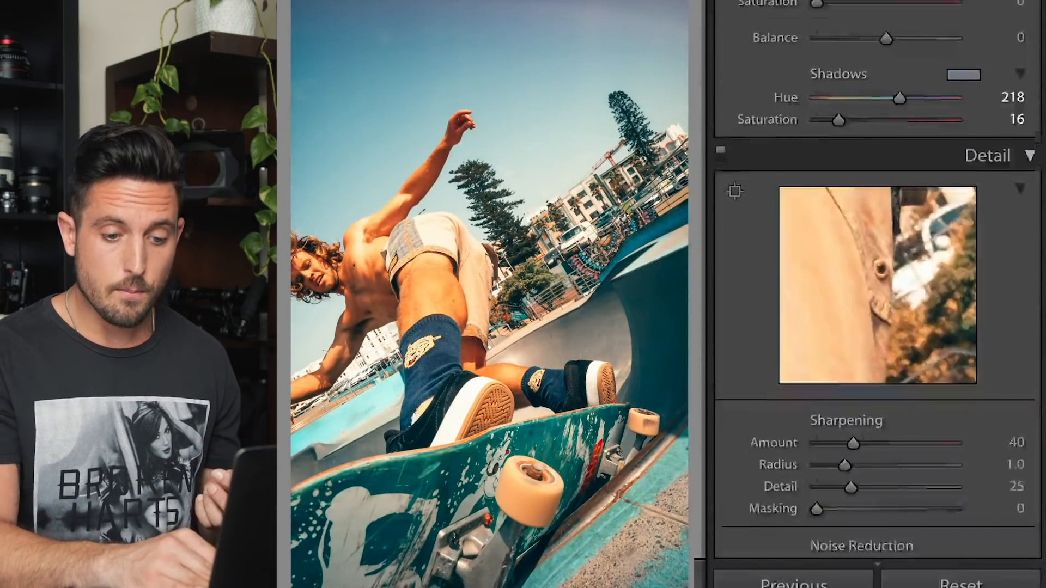
{"action": "left_click_drag", "start_coordinate": [844, 154], "coordinate": [799, 147]}
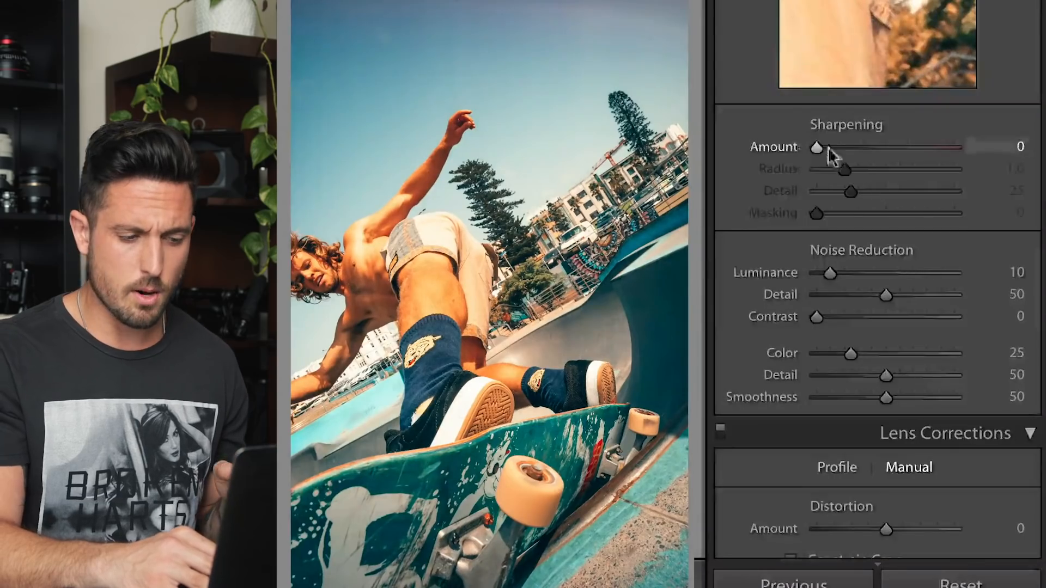
{"action": "left_click_drag", "start_coordinate": [837, 279], "coordinate": [812, 277]}
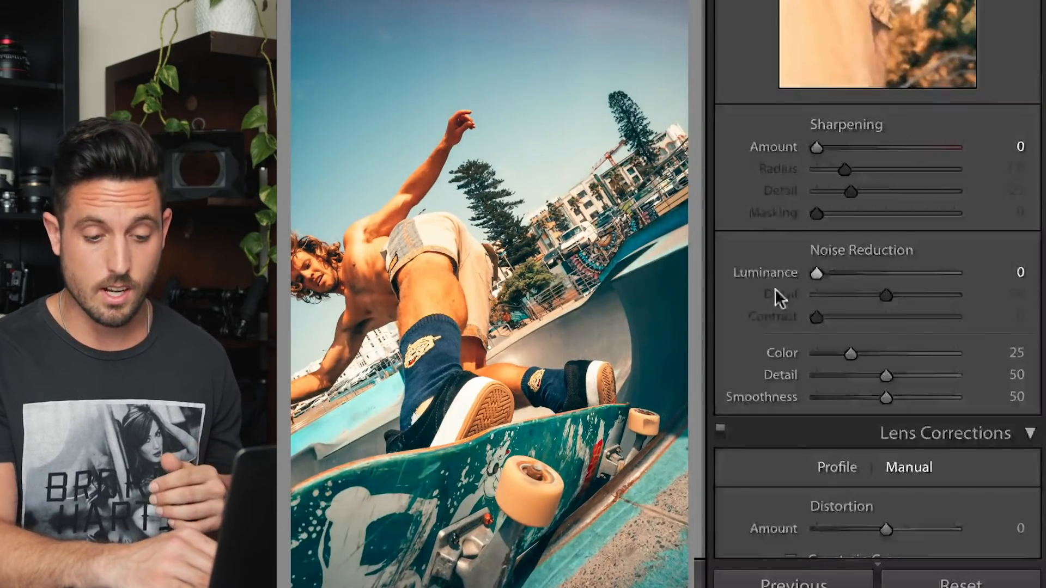
Add film grain to the photo with an amount of 15
{"action": "scroll", "coordinate": [776, 290], "scroll_direction": "down", "scroll_amount": 10}
{"action": "scroll", "coordinate": [779, 305], "scroll_direction": "down", "scroll_amount": 5}
{"action": "left_click_drag", "start_coordinate": [817, 368], "coordinate": [841, 376]}
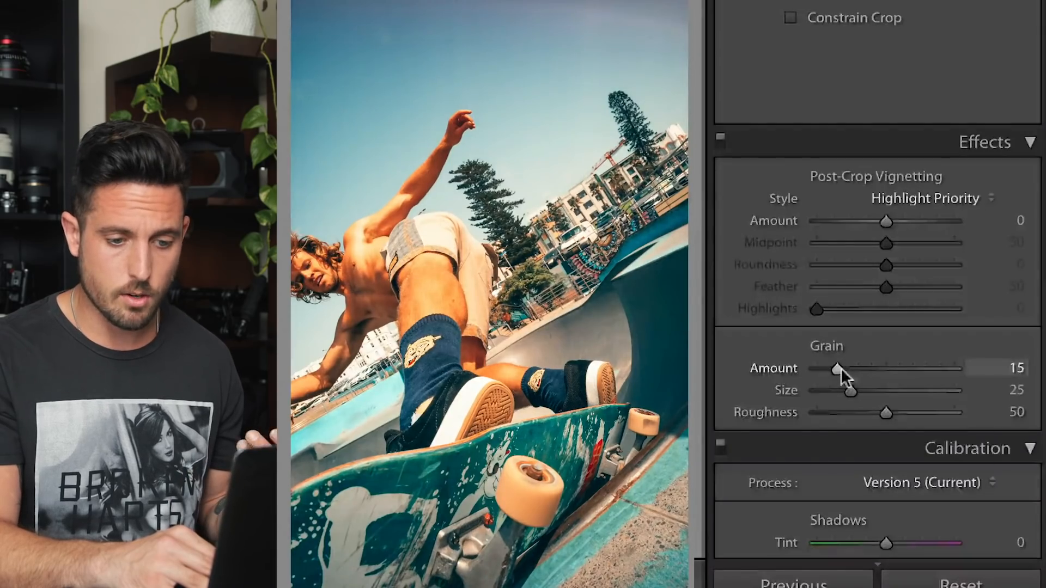
{"action": "mouse_move", "coordinate": [886, 220]}
{"action": "left_mouse_down"}
{"action": "mouse_move", "coordinate": [874, 217]}
{"action": "mouse_move", "coordinate": [896, 218]}
{"action": "mouse_move", "coordinate": [888, 218]}
{"action": "left_mouse_up"}
Refine the shadow points of the color-channel tone curves and lower the highlight point of the red curve
{"action": "scroll", "coordinate": [834, 395], "scroll_direction": "up", "scroll_amount": 15}
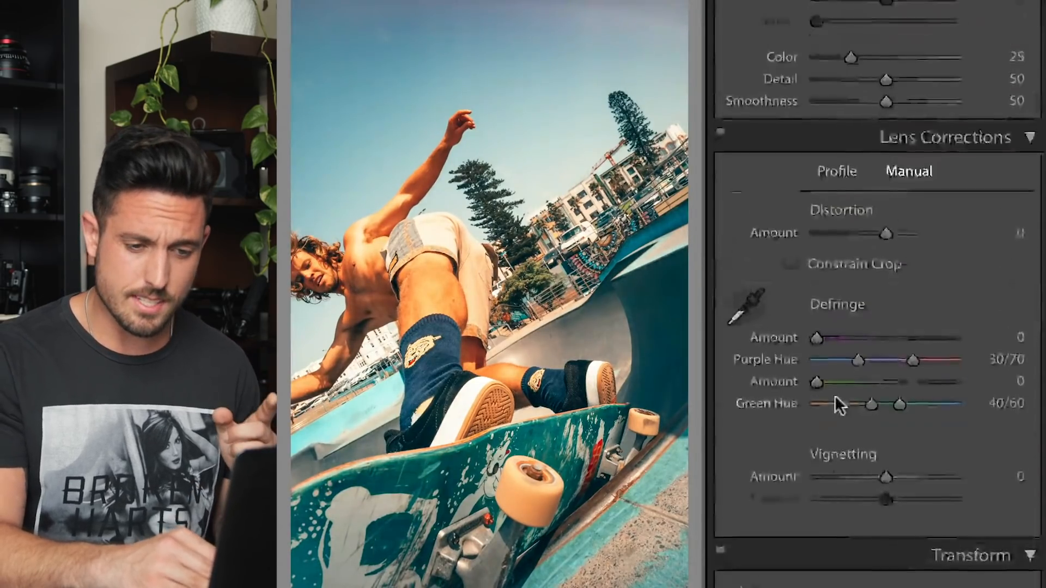
{"action": "scroll", "coordinate": [834, 398], "scroll_direction": "up", "scroll_amount": 15}
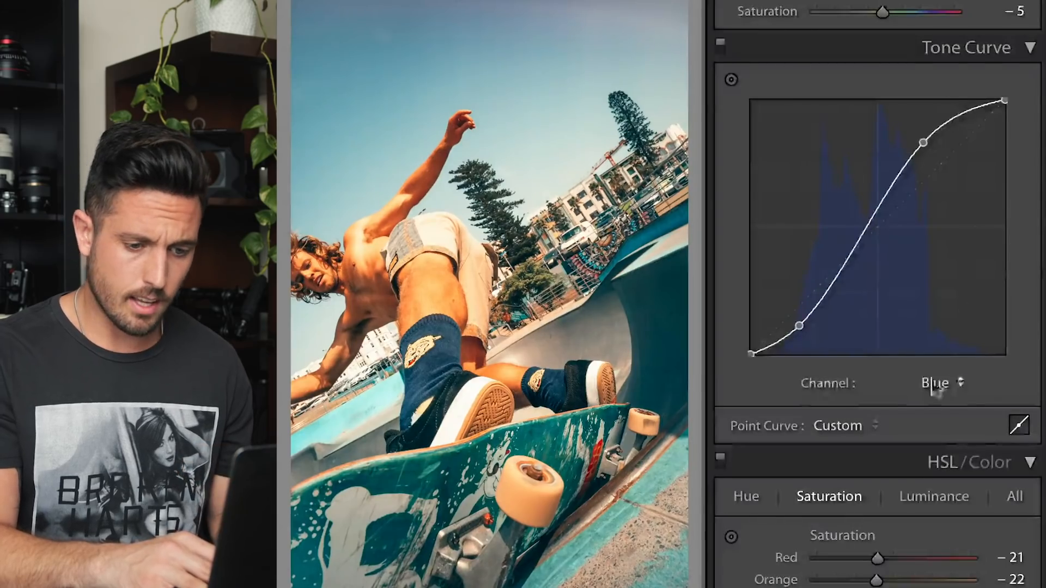
{"action": "left_click_drag", "start_coordinate": [796, 323], "coordinate": [812, 308]}
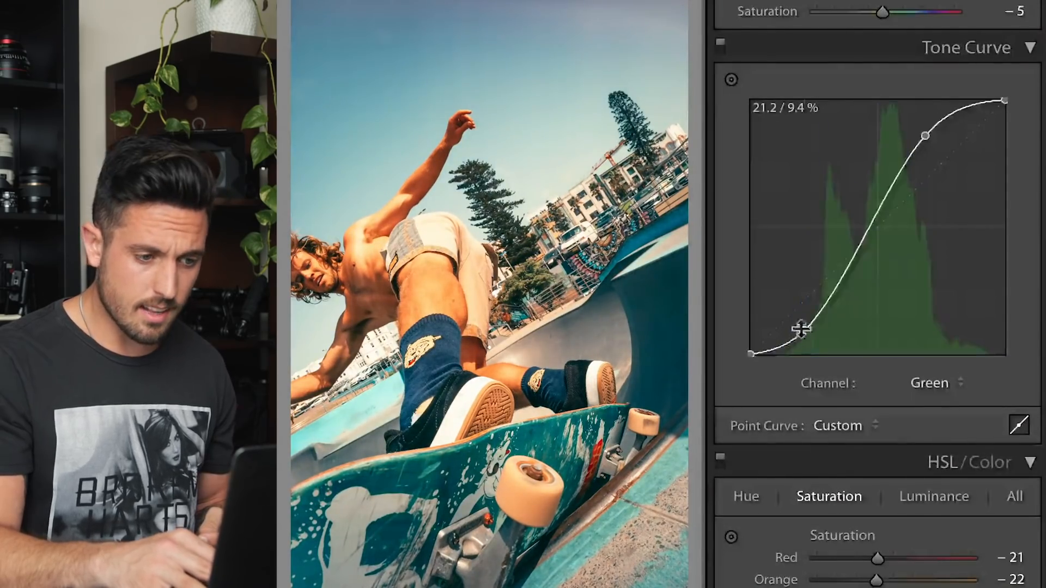
{"action": "mouse_move", "coordinate": [801, 329]}
{"action": "left_mouse_down"}
{"action": "mouse_move", "coordinate": [816, 347]}
{"action": "mouse_move", "coordinate": [806, 325]}
{"action": "left_mouse_up"}
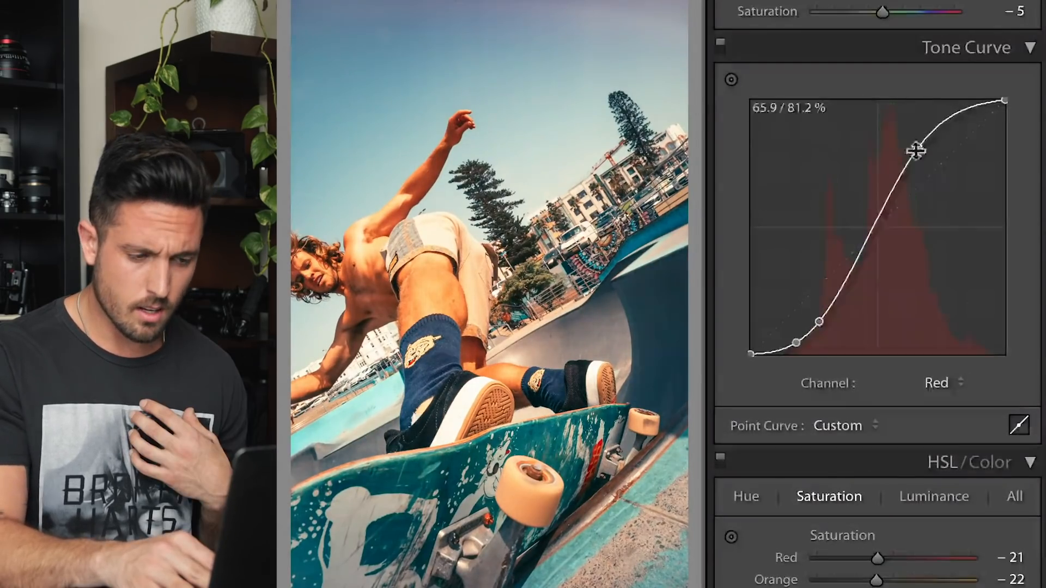
{"action": "mouse_move", "coordinate": [915, 149]}
{"action": "left_mouse_down"}
{"action": "mouse_move", "coordinate": [934, 149]}
{"action": "mouse_move", "coordinate": [921, 140]}
{"action": "mouse_move", "coordinate": [917, 158]}
{"action": "mouse_move", "coordinate": [927, 152]}
{"action": "left_mouse_up"}
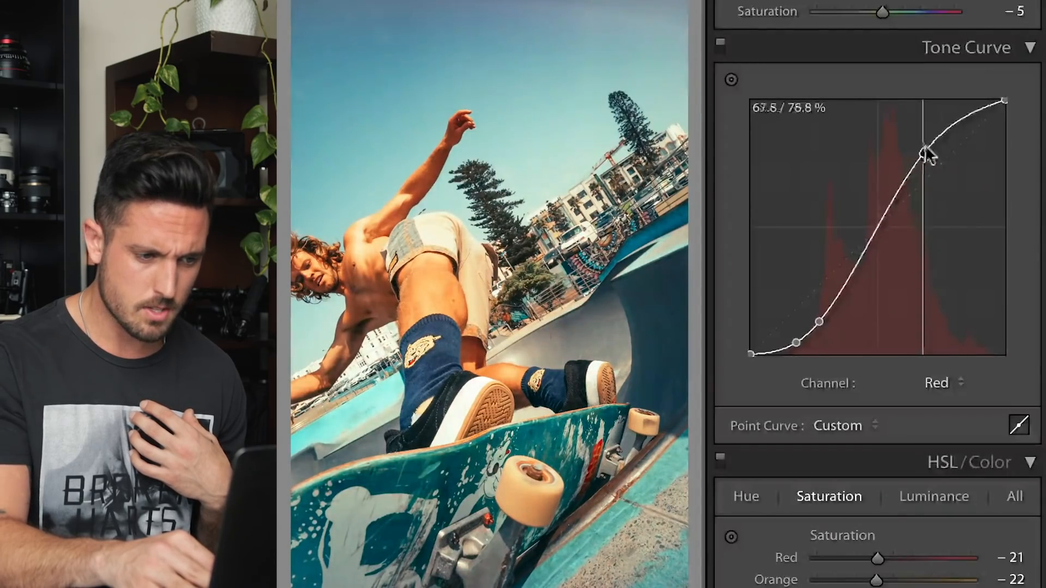
Add a graduated filter over the sky, fading down from the photo's top edge to about the middle of the frame
{"action": "scroll", "coordinate": [785, 380], "scroll_direction": "up", "scroll_amount": 8}
{"action": "scroll", "coordinate": [784, 380], "scroll_direction": "up", "scroll_amount": 2}
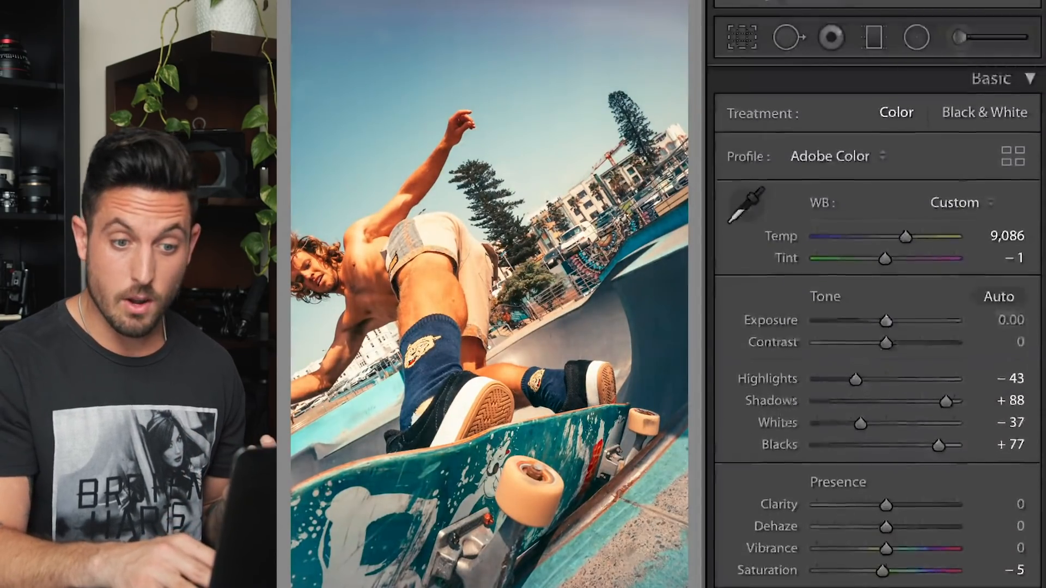
{"action": "left_click", "coordinate": [874, 35]}
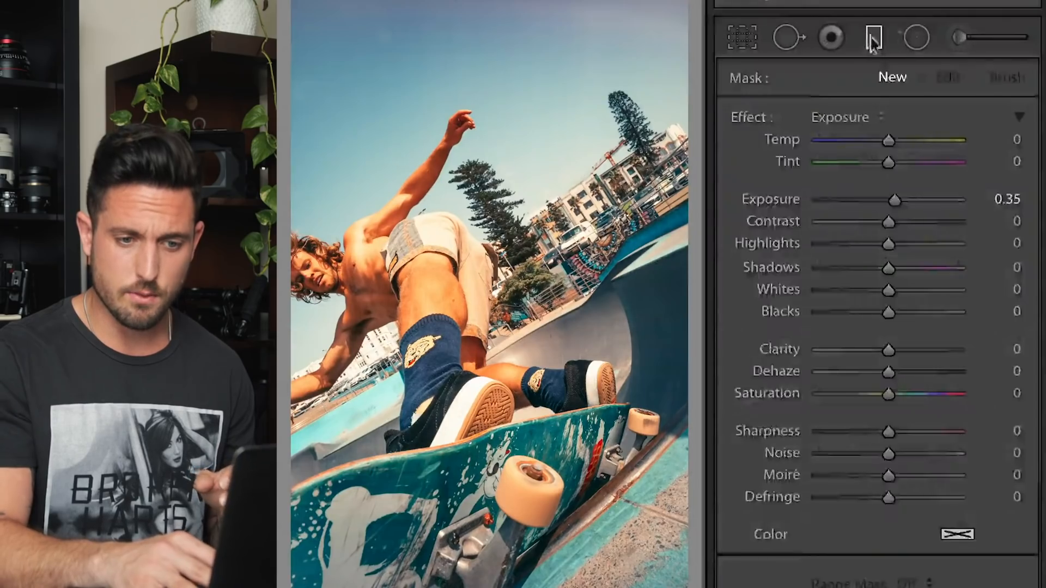
{"action": "left_click_drag", "start_coordinate": [512, 2], "coordinate": [491, 264]}
Set the sky filter's exposure to 0.87 and temperature to 44, and shift the filter slightly upward
{"action": "mouse_move", "coordinate": [892, 203]}
{"action": "left_mouse_down"}
{"action": "mouse_move", "coordinate": [885, 196]}
{"action": "mouse_move", "coordinate": [902, 201]}
{"action": "left_mouse_up"}
{"action": "mouse_move", "coordinate": [904, 140]}
{"action": "left_mouse_down"}
{"action": "mouse_move", "coordinate": [948, 143]}
{"action": "mouse_move", "coordinate": [918, 153]}
{"action": "left_mouse_up"}
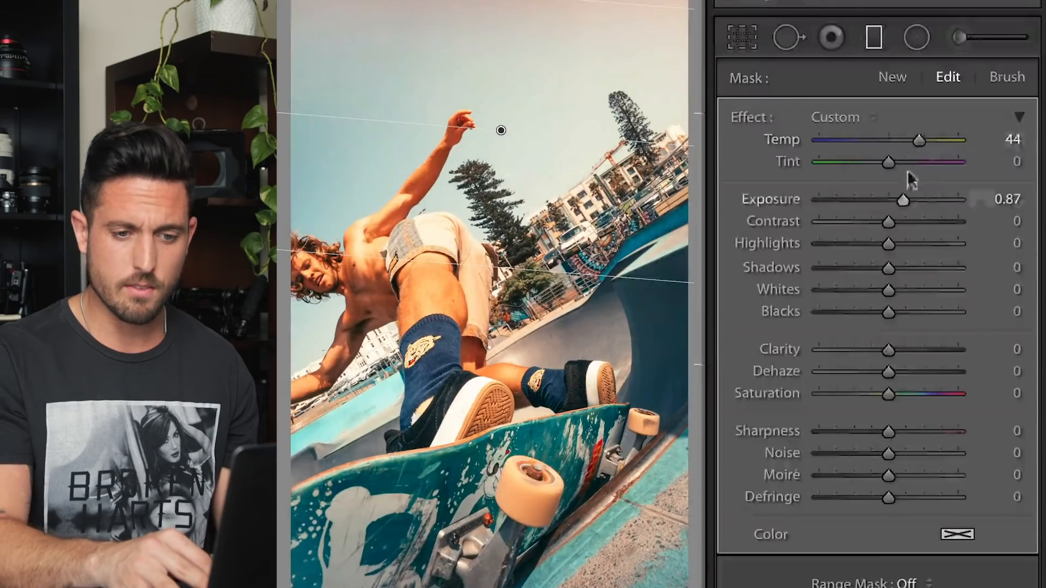
{"action": "left_click_drag", "start_coordinate": [901, 194], "coordinate": [903, 194]}
{"action": "left_click_drag", "start_coordinate": [500, 131], "coordinate": [490, 96]}
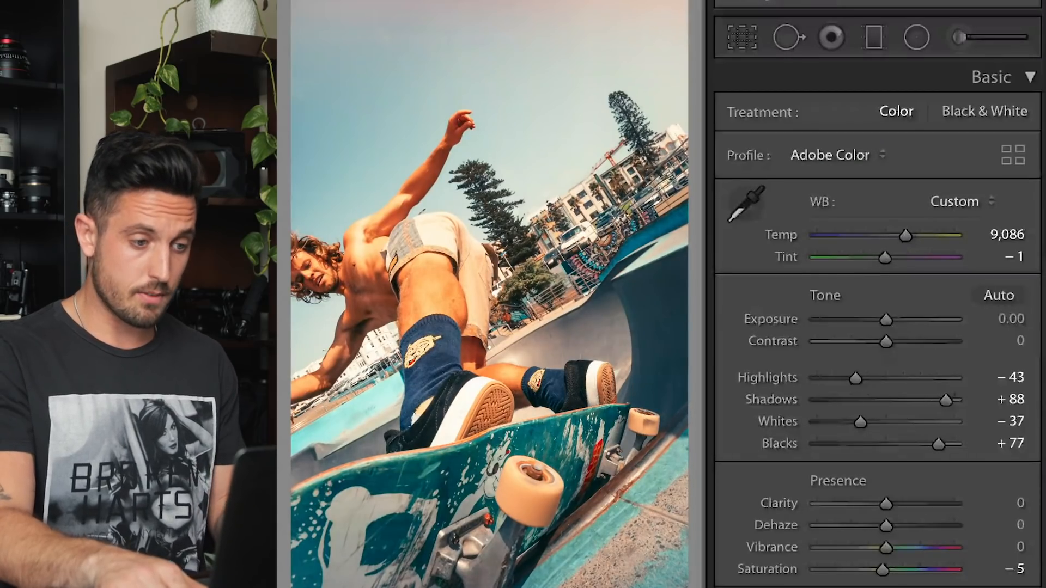
Compare the unedited original with the graded version of the photo
{"action": "key", "text": "backslash"}
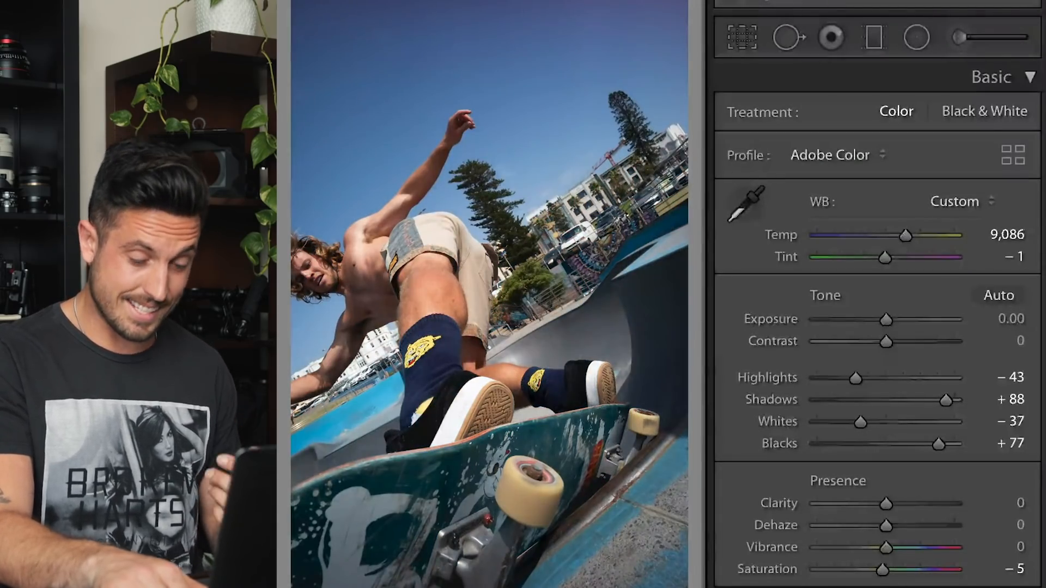
{"action": "key", "text": "backslash"}
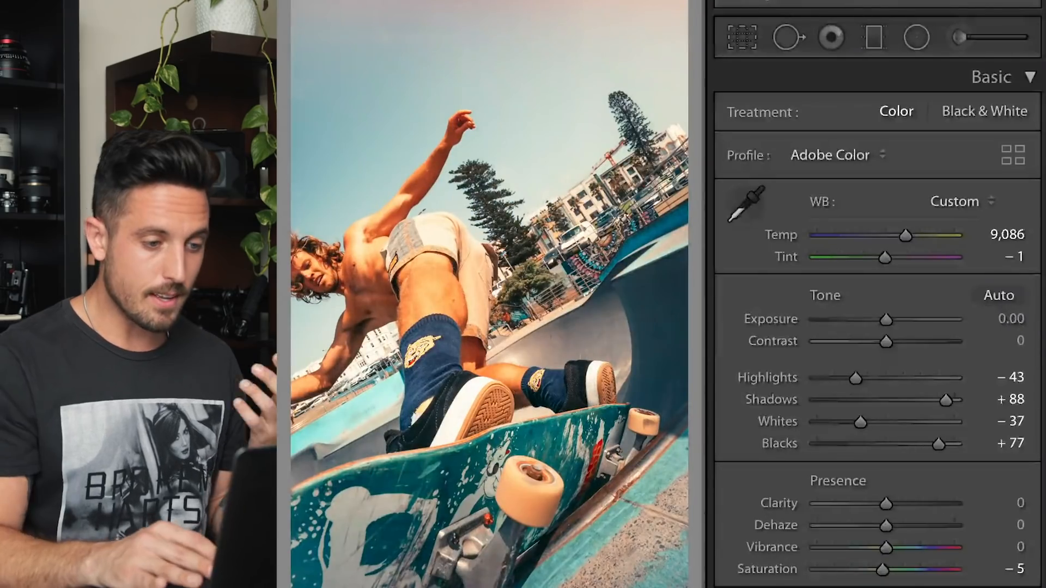